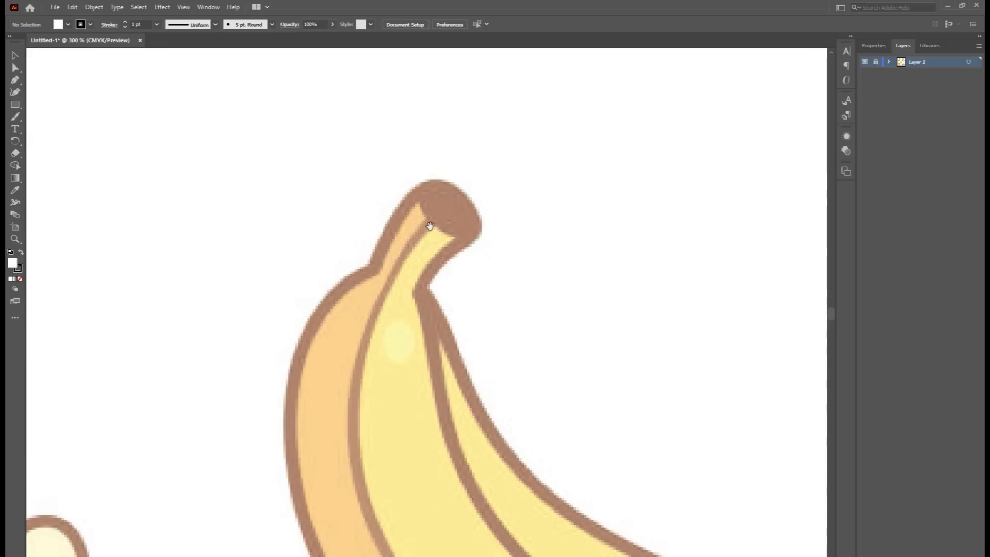
- Draw an ellipse about 36 by 25.5 px beside the brown stem tip of the banana bunch, on a new layer
scroll(501, 178, down, 4)
drag(500, 179, 403, 337)
scroll(425, 207, up, 2)
drag(418, 201, 455, 233)
drag(15, 104, 52, 123)
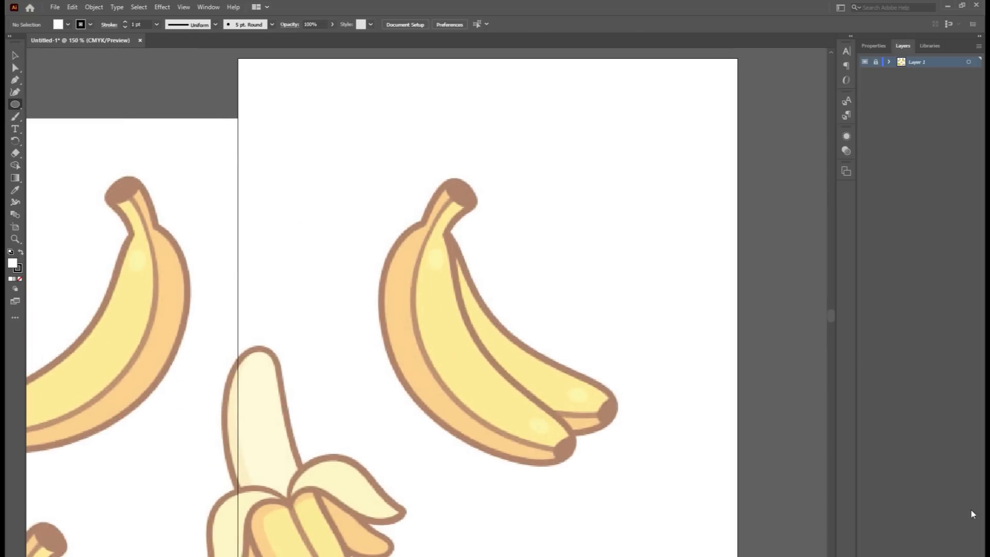
drag(451, 187, 486, 213)
- Position and rotate the ellipse over the brown stem tip, narrowing it to about 22.2 px to match the slant
click(15, 56)
scroll(402, 149, up, 4)
drag(562, 234, 451, 112)
scroll(568, 286, down, 2)
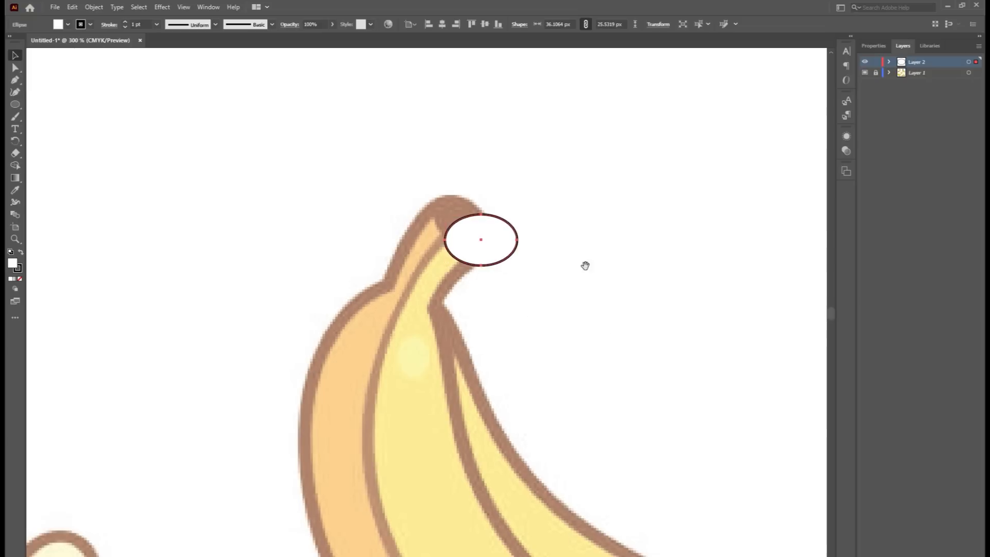
drag(522, 212, 466, 240)
scroll(478, 217, up, 1)
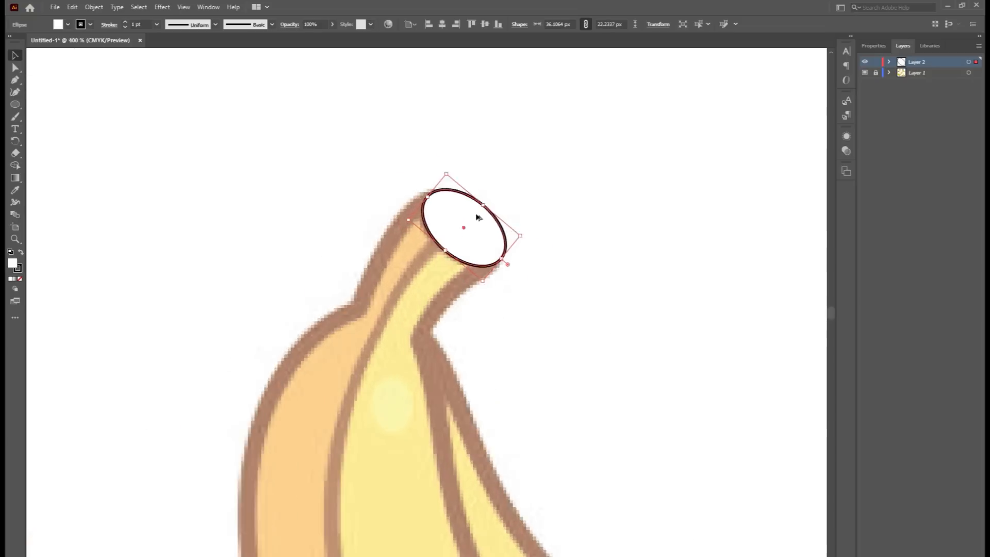
- Narrow the ellipse to about 21 px so it fits the stem tip, and deselect it
scroll(476, 214, up, 2)
click(495, 196)
click(485, 209)
mouse_move(490, 200)
mouse_down()
mouse_move(480, 214)
mouse_move(486, 204)
mouse_up()
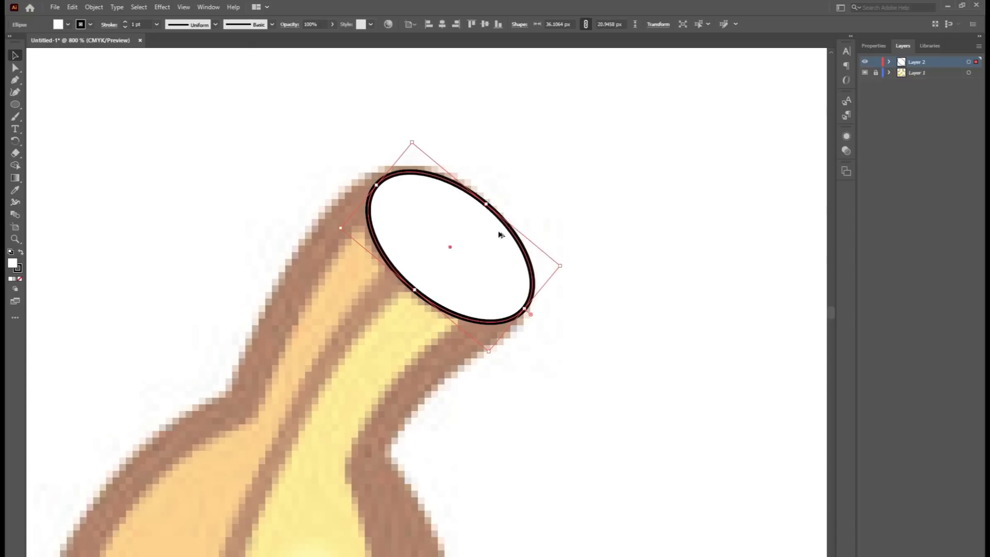
scroll(526, 236, down, 5)
drag(504, 325, 500, 291)
click(564, 240)
scroll(513, 228, up, 2)
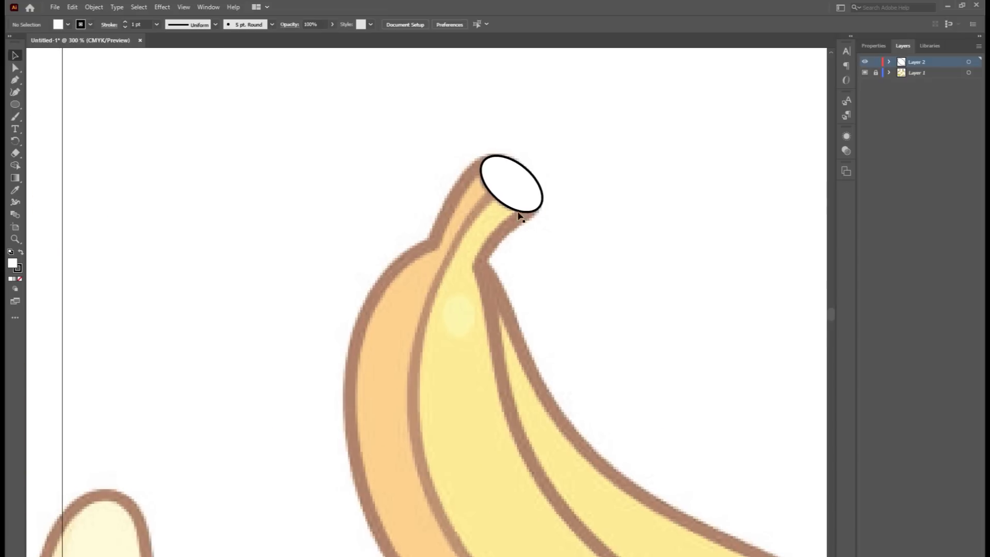
- Draw a pen path without fill from the stem's outer edge through the shoulder to the lower tip of the front banana
click(517, 209)
scroll(527, 267, down, 1)
click(525, 266)
drag(544, 324, 473, 247)
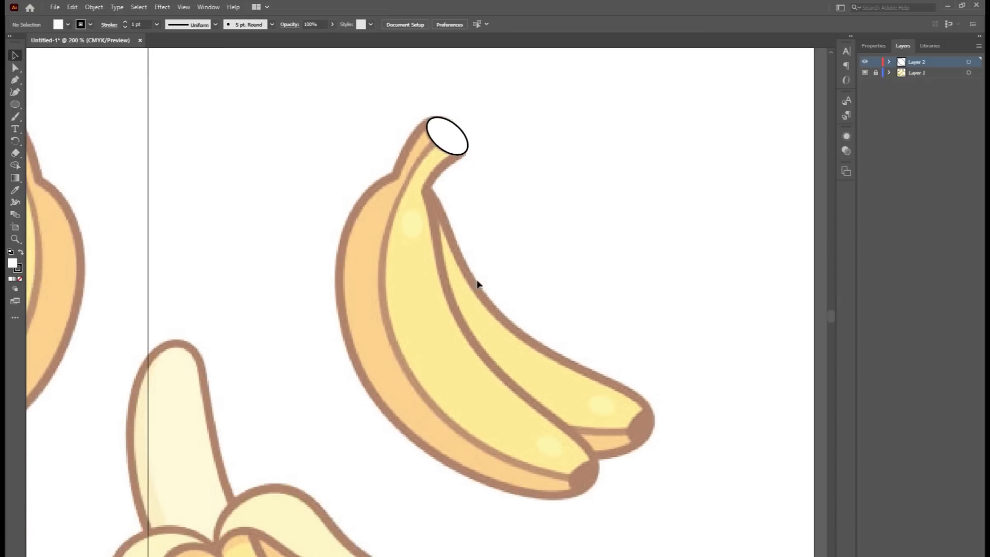
click(422, 124)
click(396, 172)
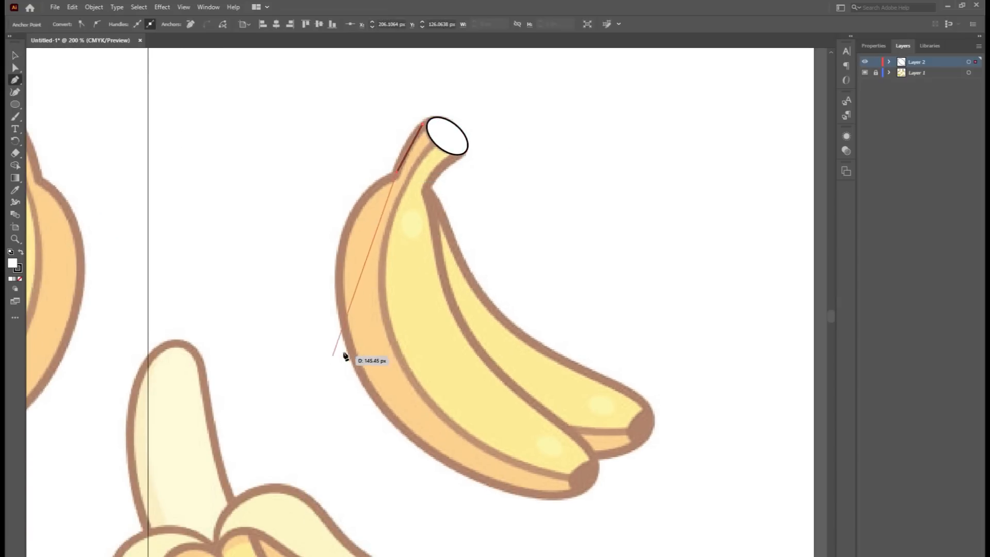
click(571, 493)
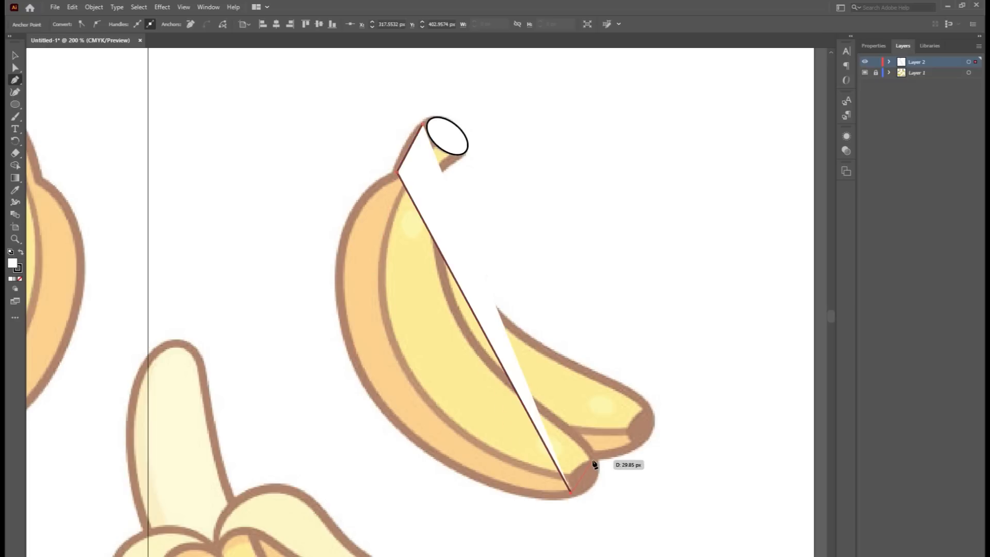
click(18, 279)
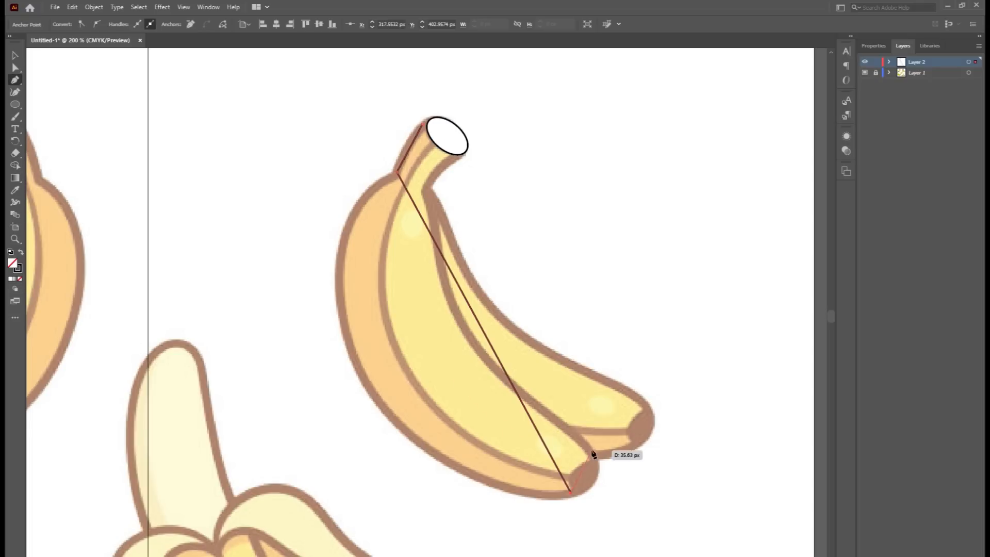
- Bend the long segment along the front banana's outer edge by adding anchors and adjusting their handles
drag(482, 328, 374, 395)
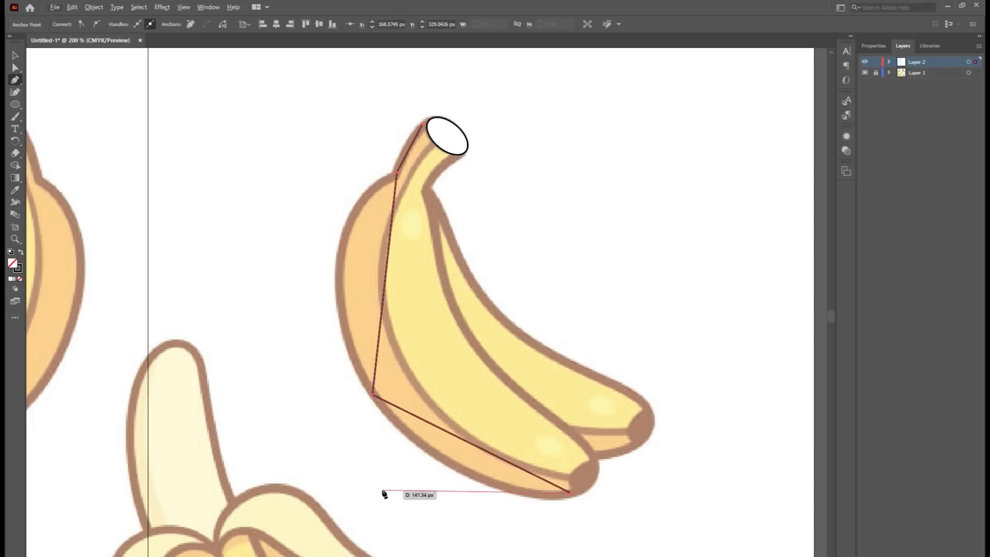
drag(372, 396, 460, 556)
drag(504, 472, 503, 377)
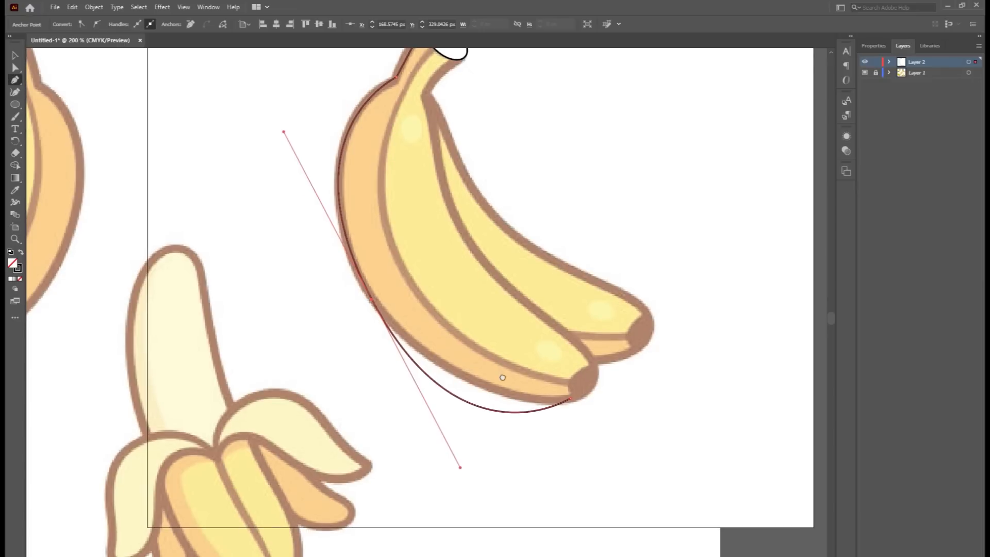
drag(461, 467, 477, 423)
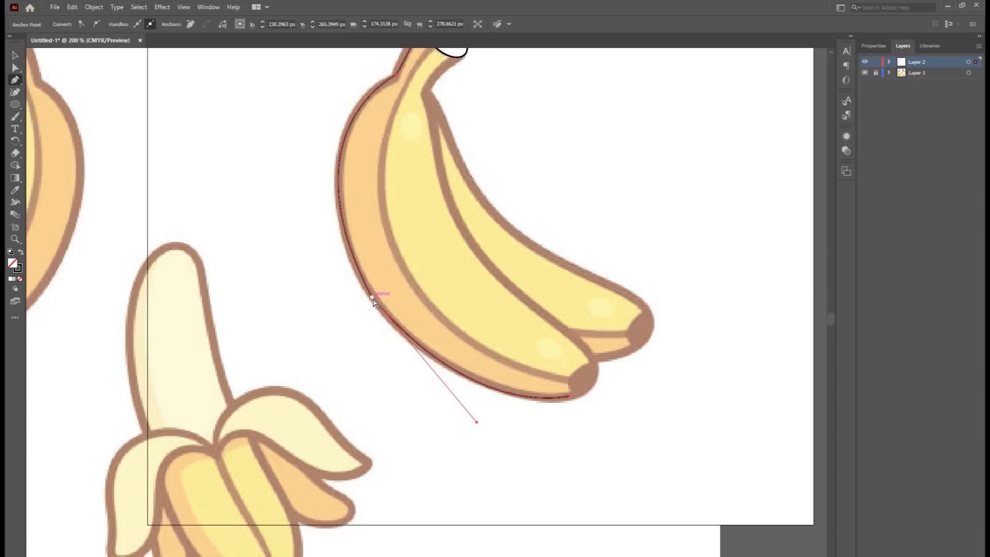
drag(379, 294, 513, 200)
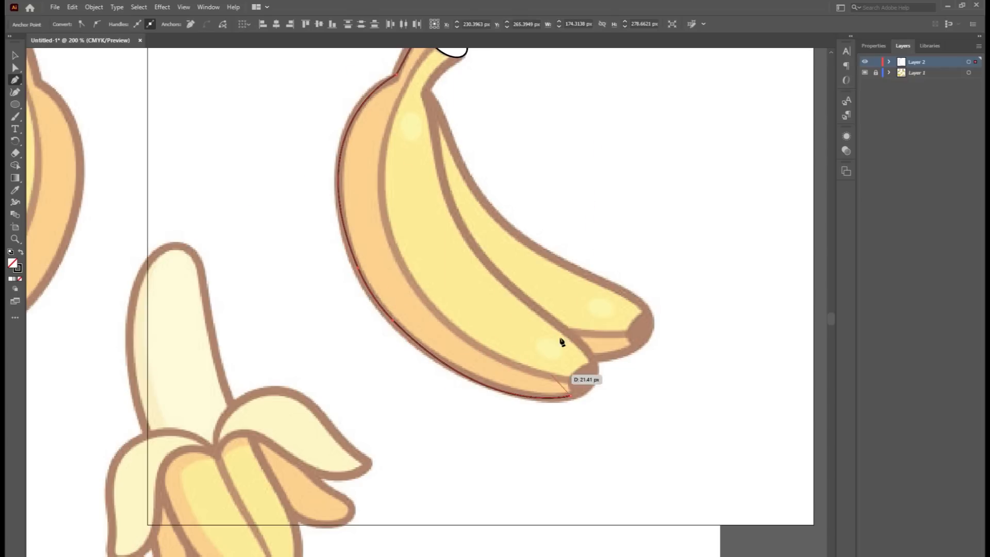
- Continue the path from the front banana's lower tip across its end and straight up into the stem ellipse
scroll(593, 403, up, 4)
scroll(582, 271, down, 4)
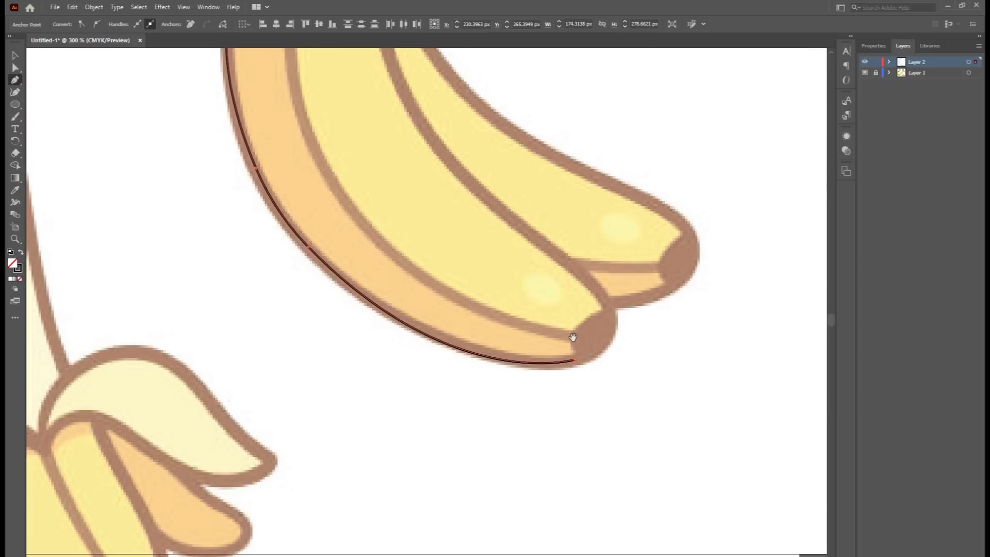
click(583, 447)
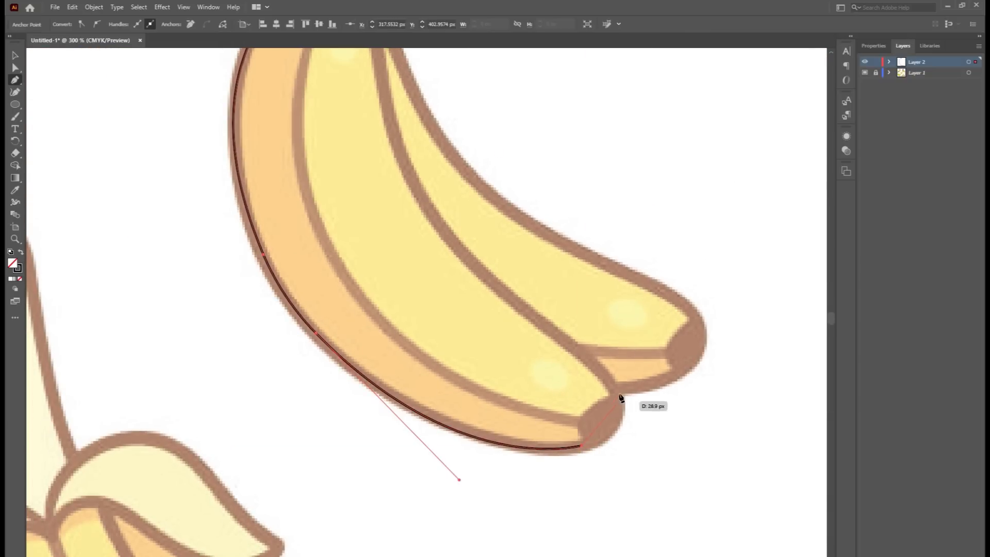
click(615, 393)
key(ctrl+z)
drag(519, 206, 530, 327)
scroll(530, 324, down, 1)
drag(535, 372, 535, 354)
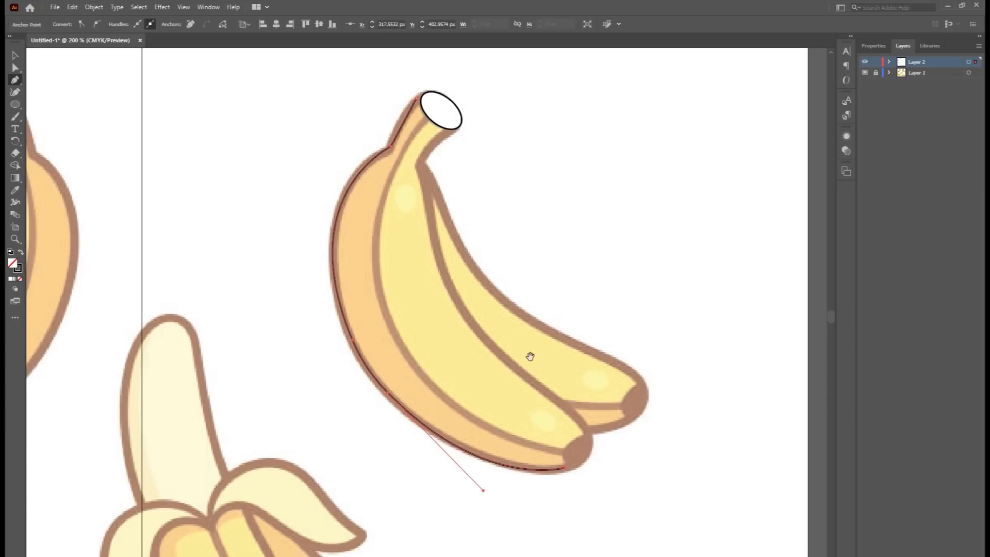
click(571, 458)
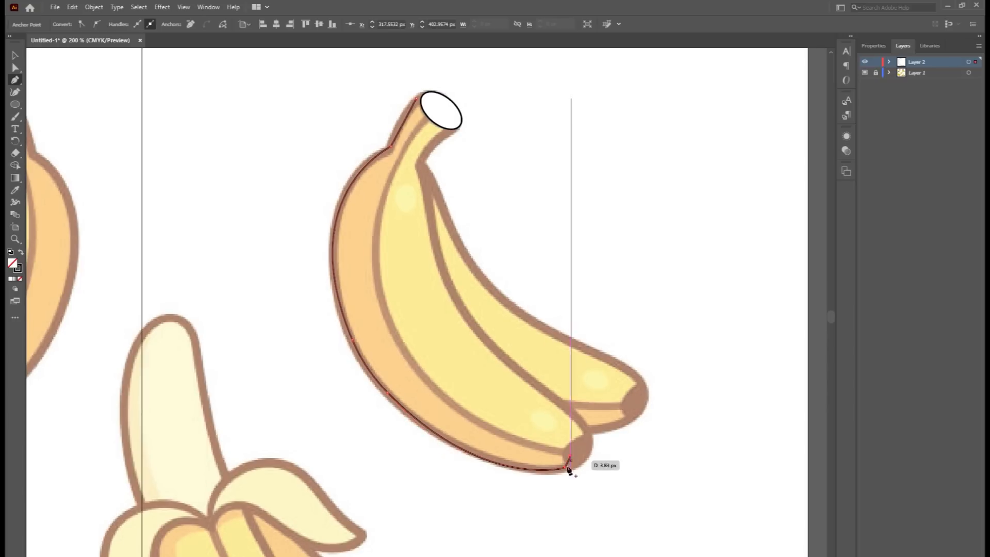
click(435, 111)
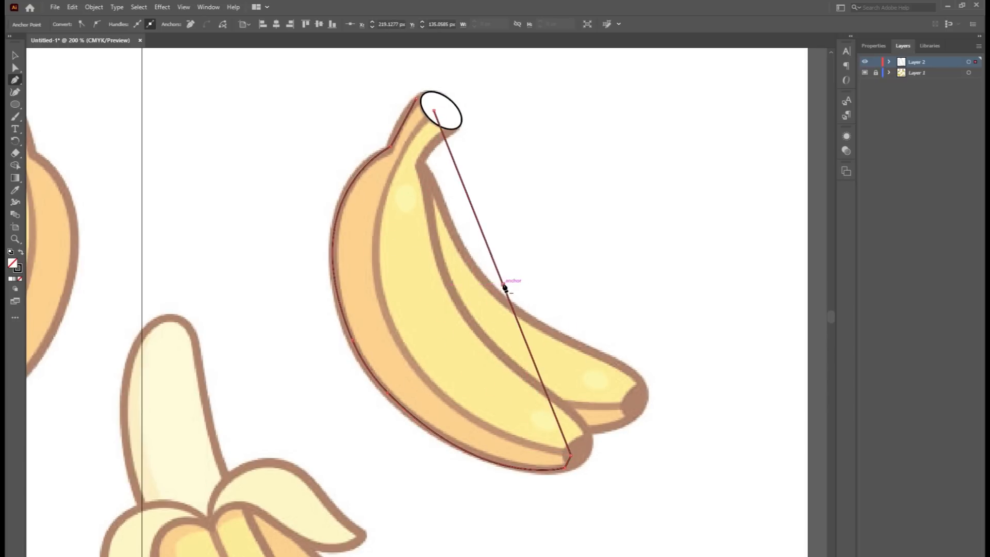
- Curve the new segment along the front banana's inner ridge line and refine its handles
drag(499, 287, 347, 181)
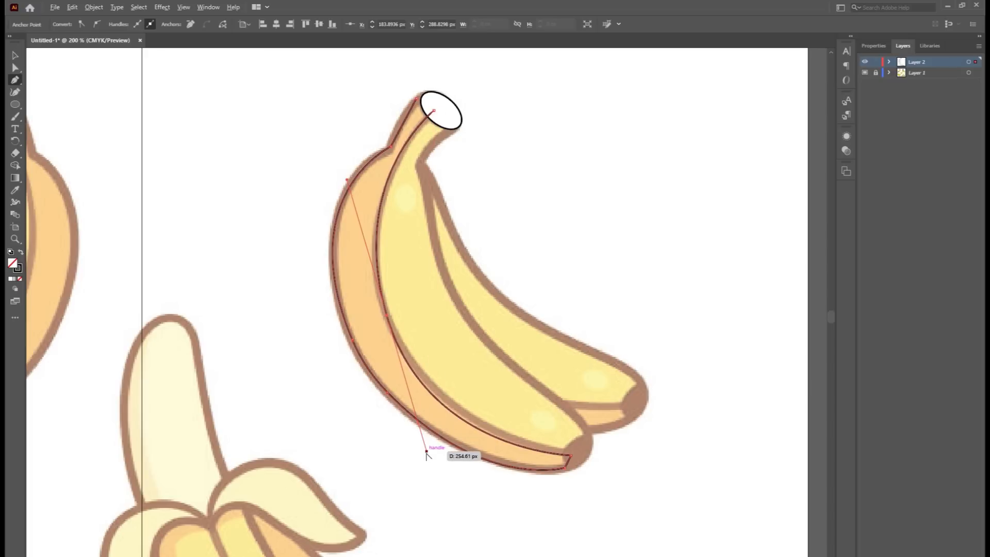
drag(427, 452, 442, 446)
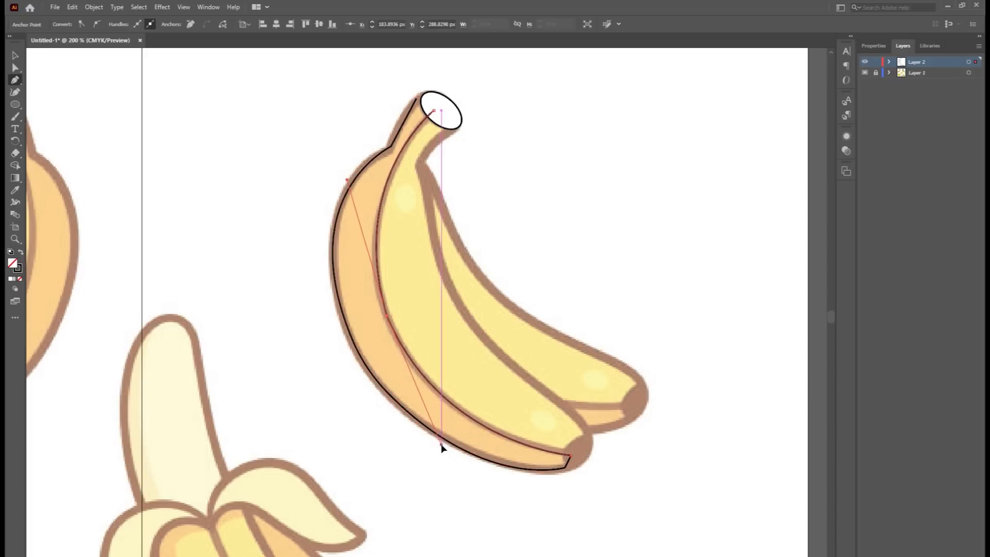
click(385, 316)
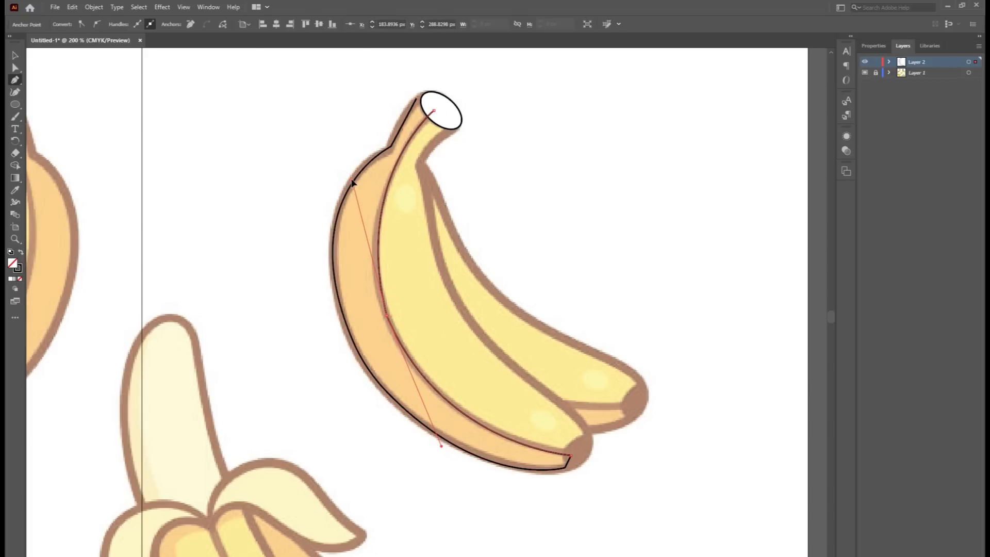
- Extend the path across the stem top, down to the neck notch and on to the front banana's upper end corner
click(452, 122)
click(421, 161)
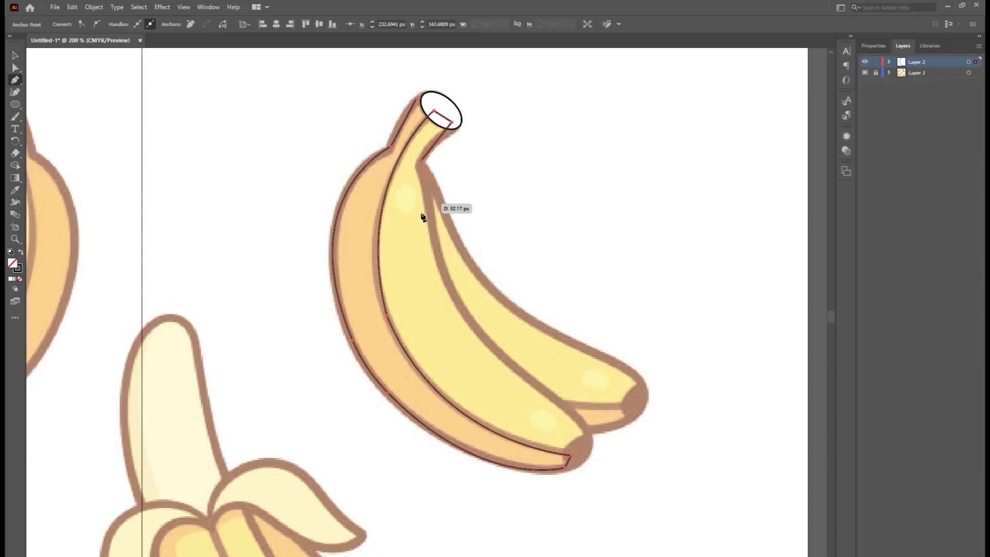
click(587, 432)
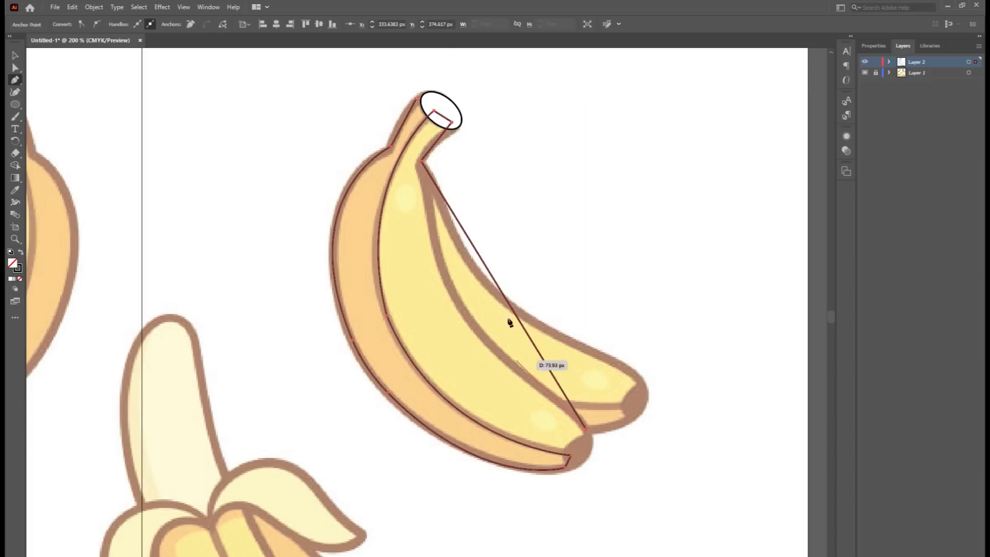
- Shape the segment from the neck notch along the edge between the two bananas with added anchors and handles
drag(503, 295, 508, 414)
drag(419, 211, 442, 297)
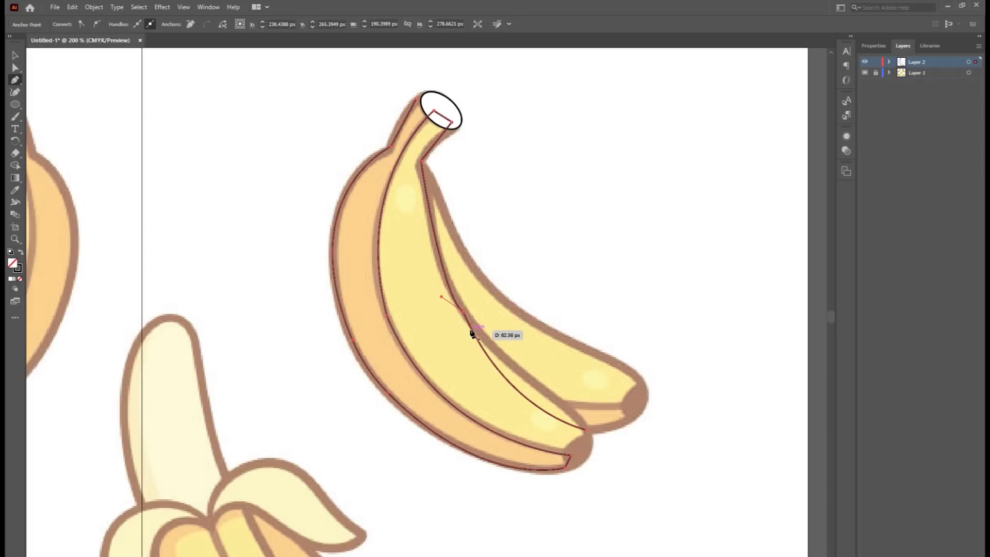
ctrl+click(463, 312)
drag(512, 415, 548, 393)
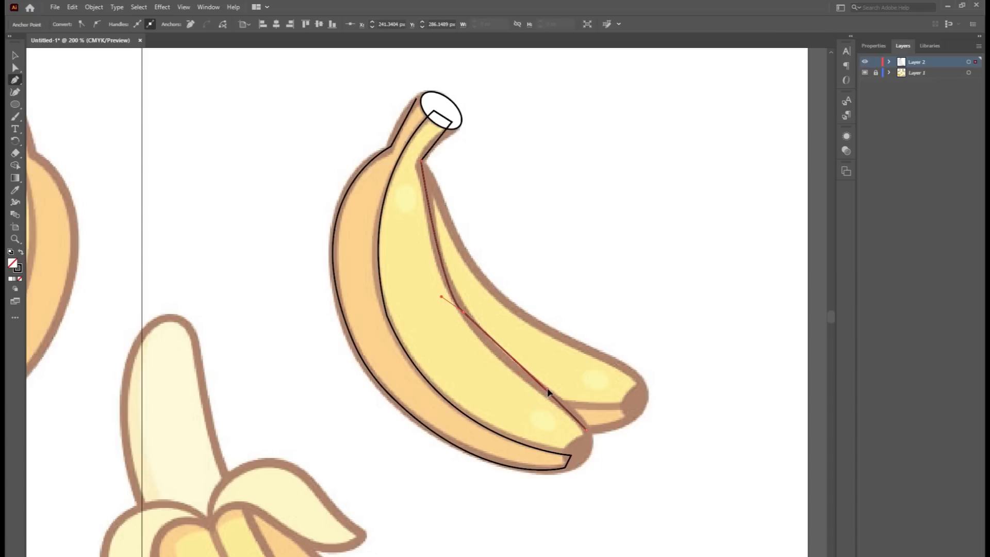
click(504, 349)
drag(504, 349, 475, 329)
- Trace the back banana from its lower edge around the brown end and along its upper edge to the neck
drag(588, 431, 642, 390)
click(641, 380)
drag(503, 299, 466, 267)
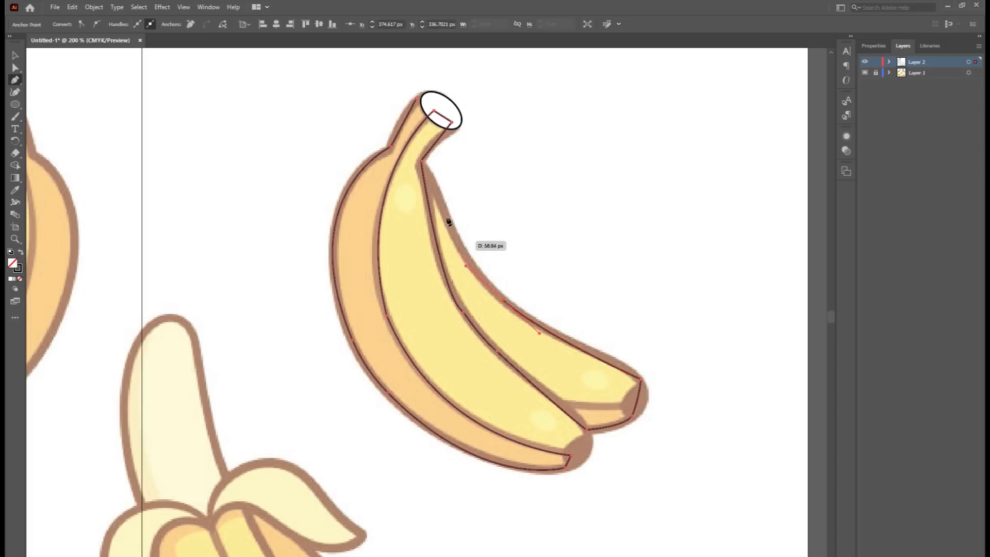
click(428, 173)
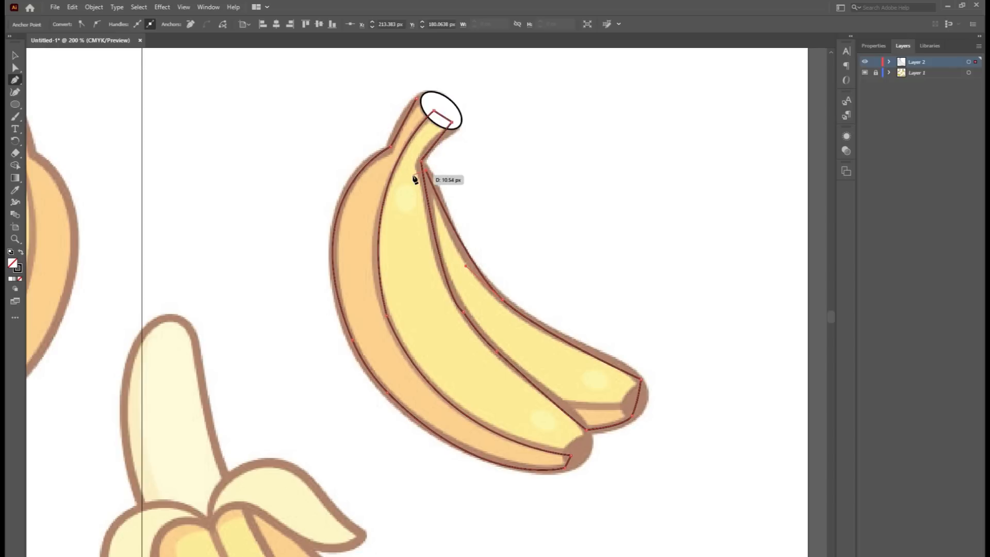
- Add an anchor on the back banana's upper edge, undo the stray edit, and deselect the finished path
scroll(570, 340, up, 2)
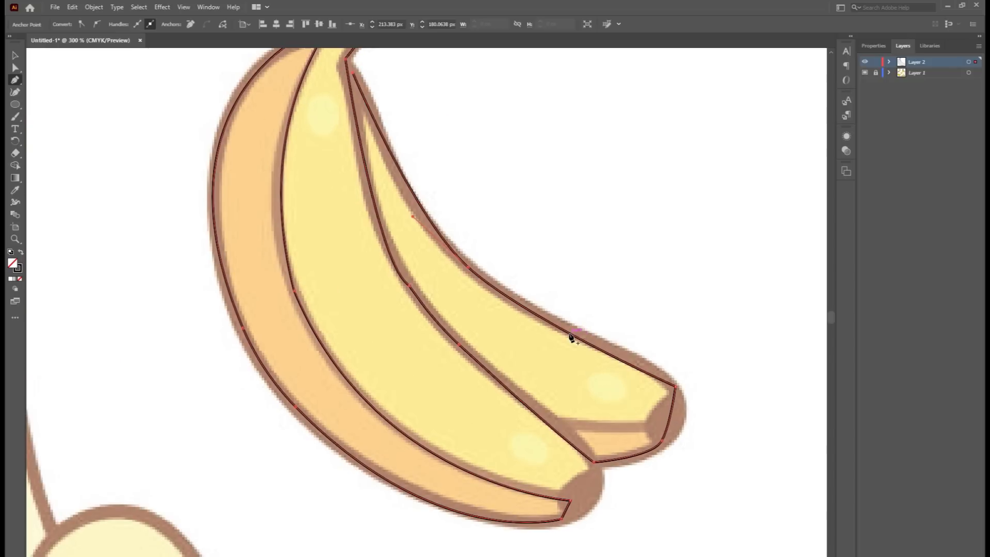
drag(569, 333, 577, 335)
key(ctrl+z)
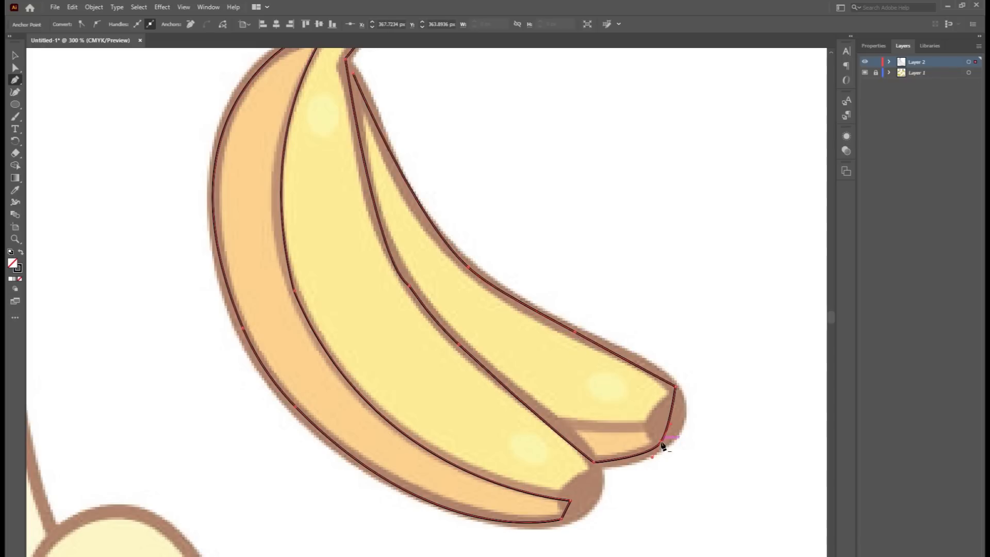
click(16, 55)
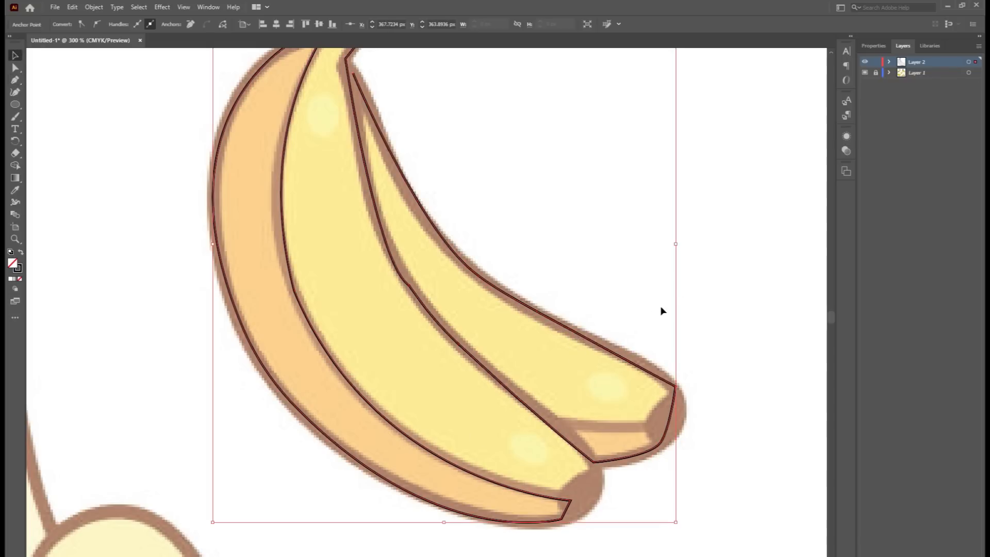
click(707, 287)
- Select the banana outline path and set its stroke weight to 6 pt
scroll(493, 318, down, 2)
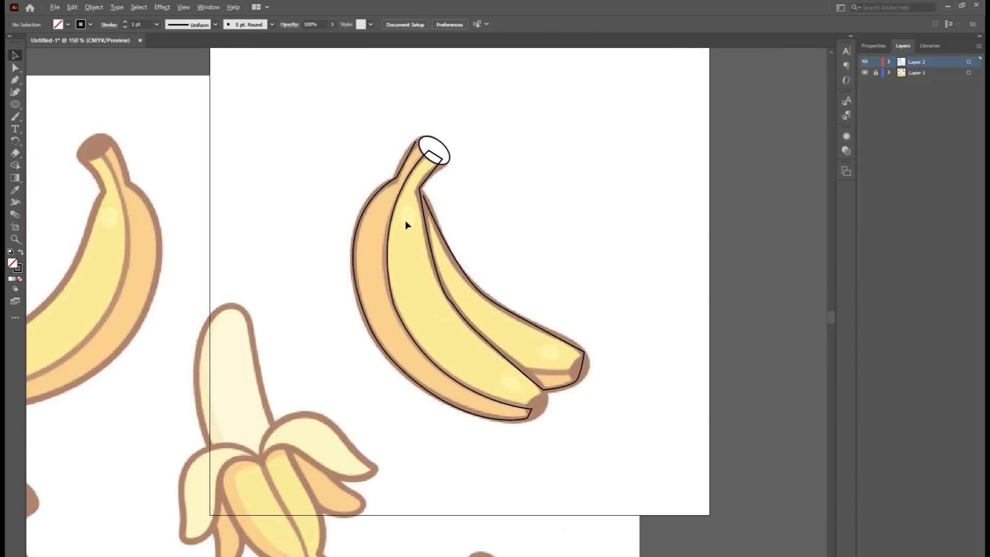
scroll(408, 222, up, 1)
click(427, 227)
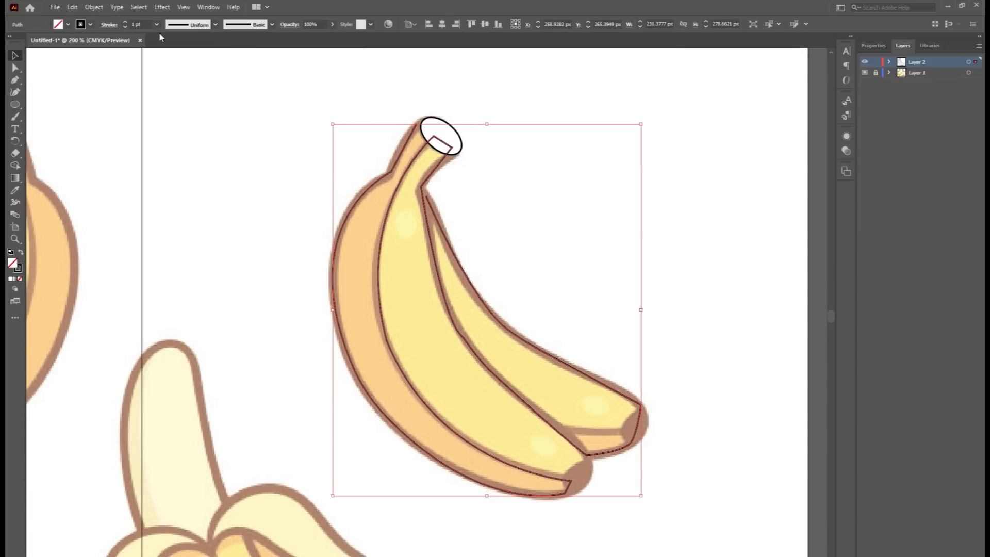
click(125, 22)
click(125, 22)
click(125, 22)
click(125, 22)
click(15, 192)
click(586, 471)
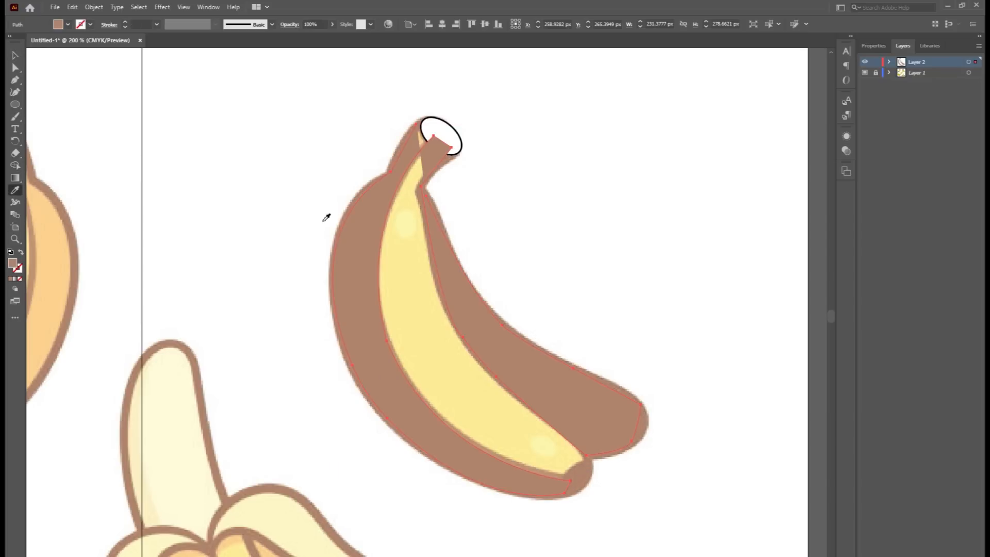
key(ctrl+z)
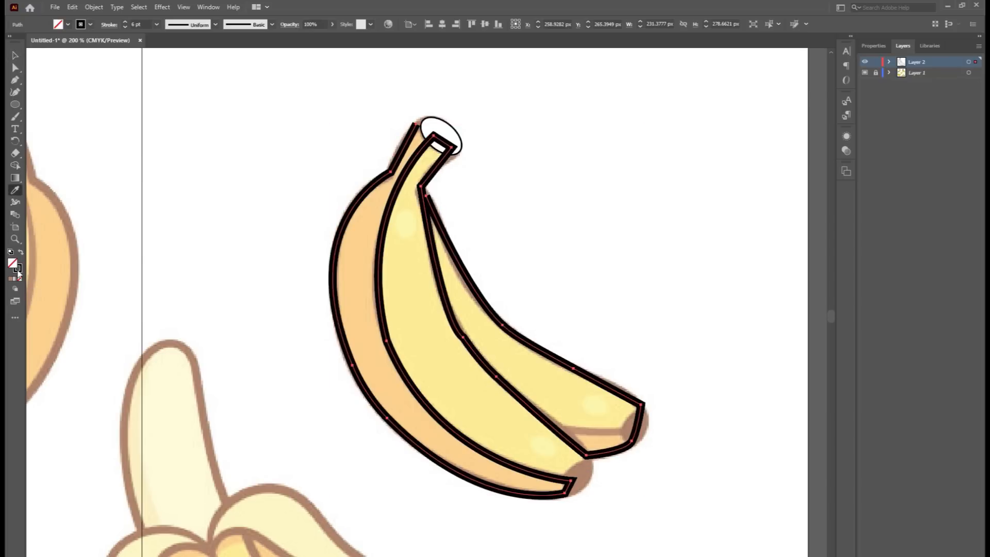
click(19, 271)
click(588, 482)
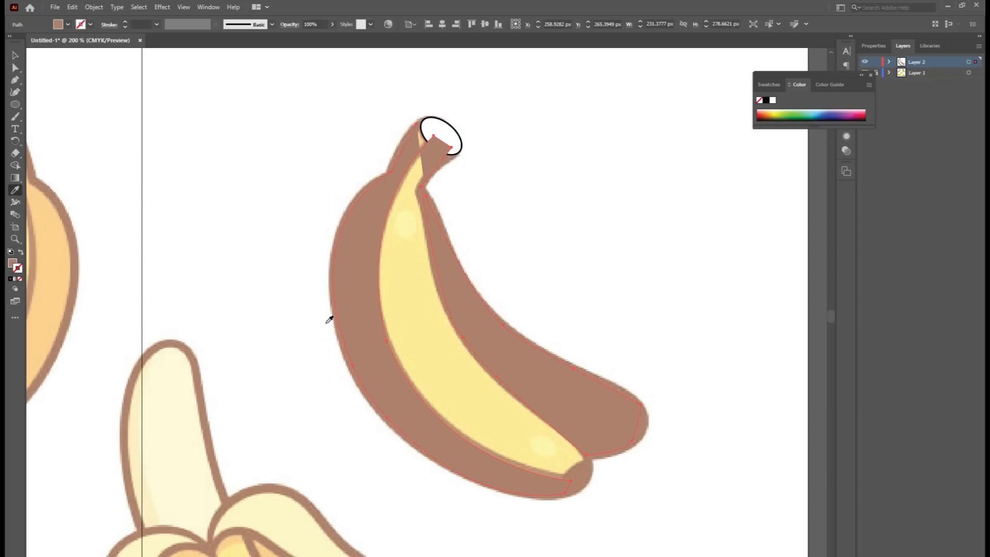
key(ctrl+z)
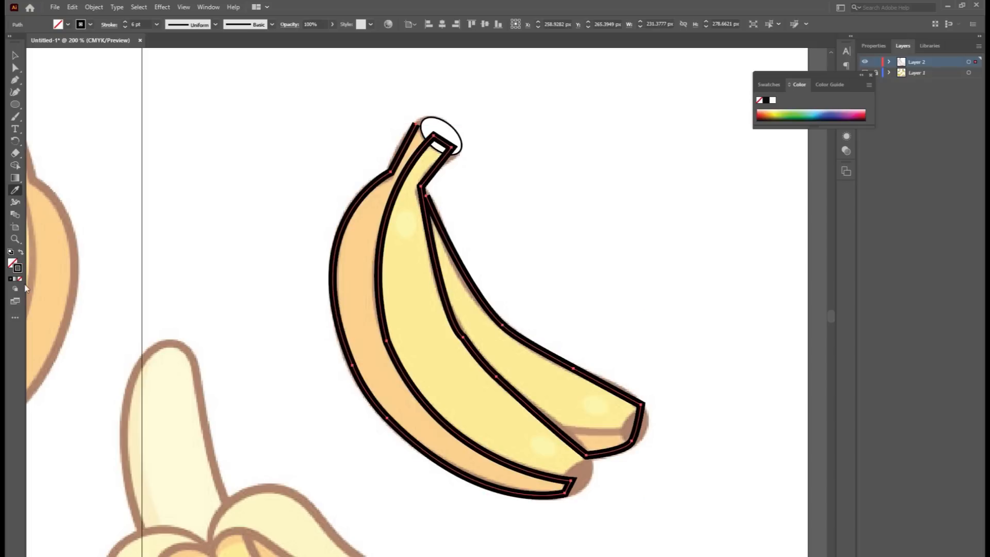
double_click(18, 270)
click(924, 376)
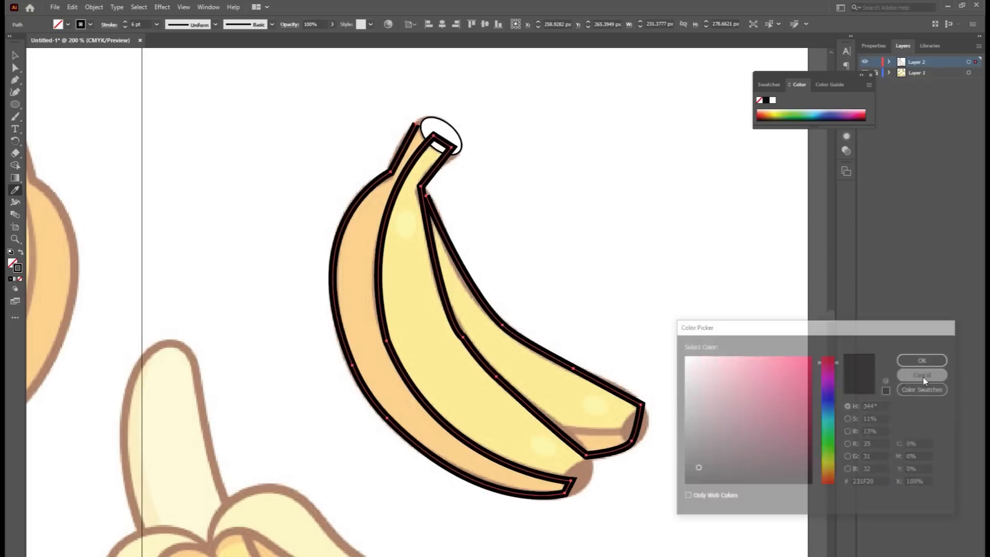
click(585, 476)
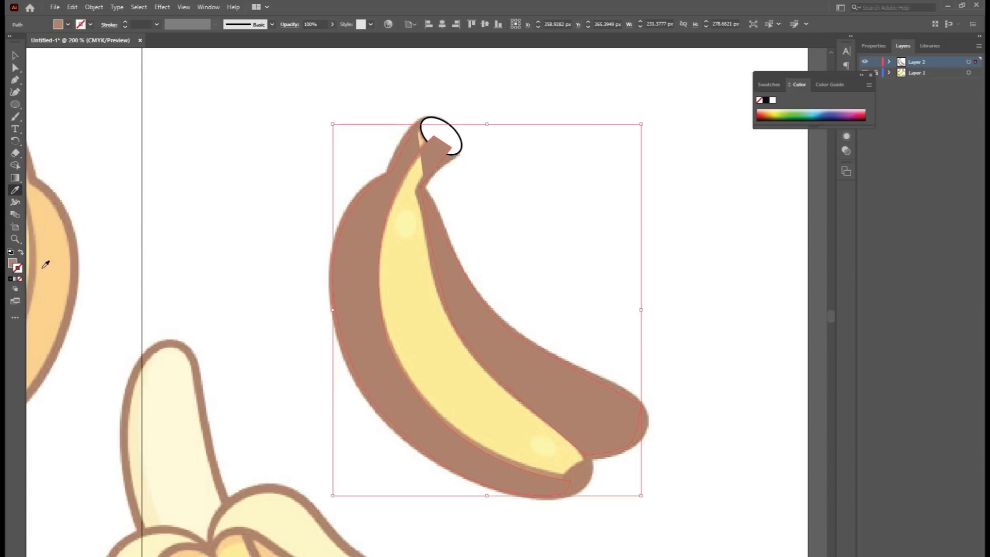
key(ctrl+z)
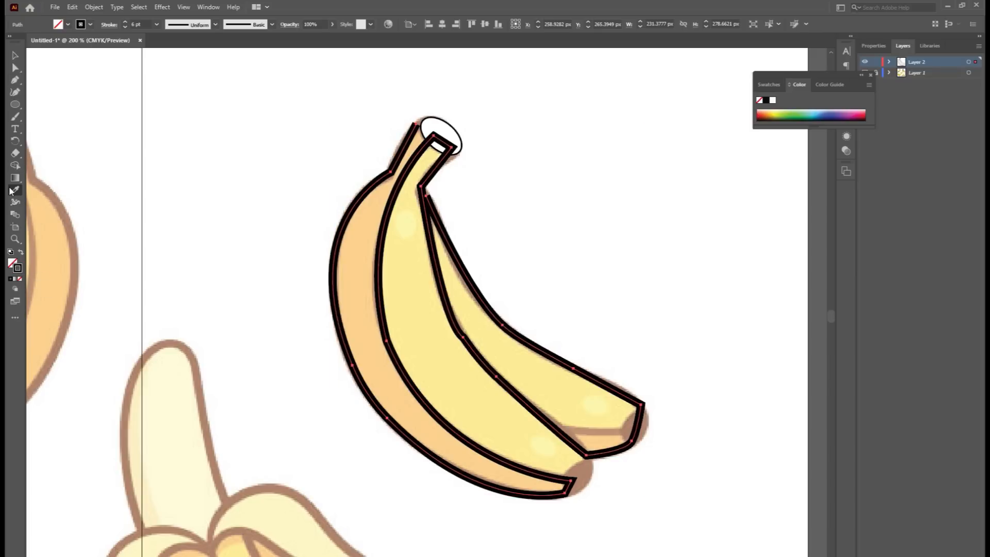
click(78, 275)
key(ctrl+z)
- Apply a medium brown swatch to the banana outline's stroke
drag(867, 80, 960, 184)
click(863, 188)
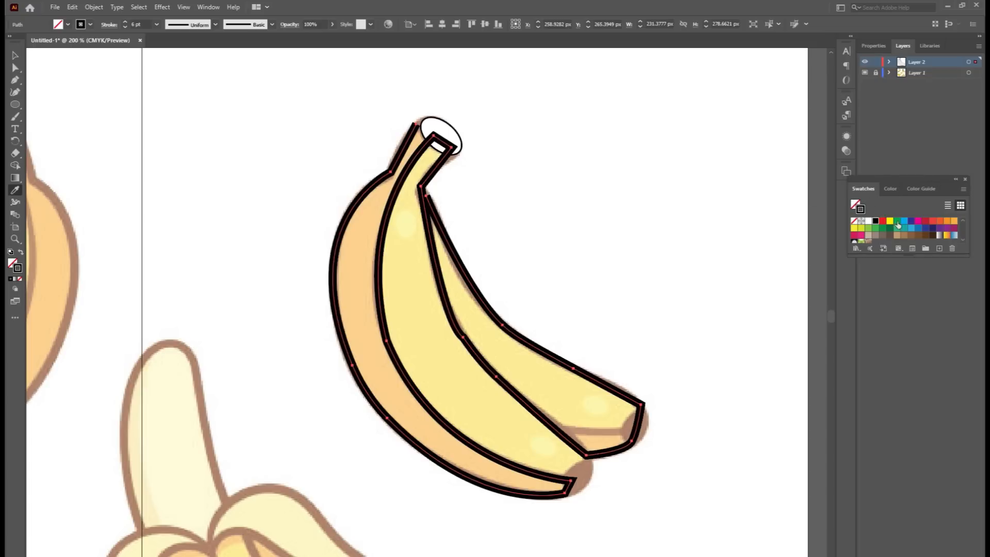
click(911, 236)
click(905, 236)
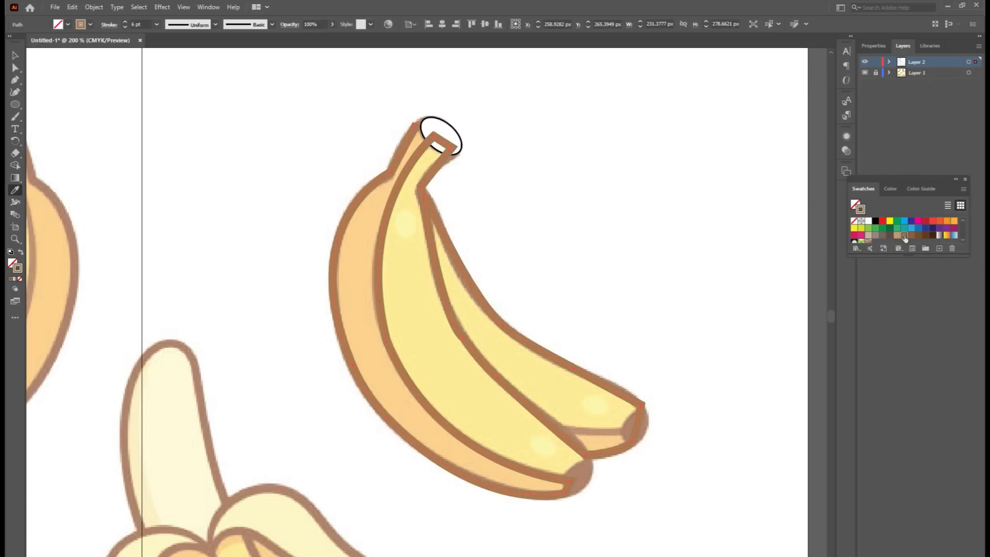
click(898, 236)
click(905, 236)
click(15, 56)
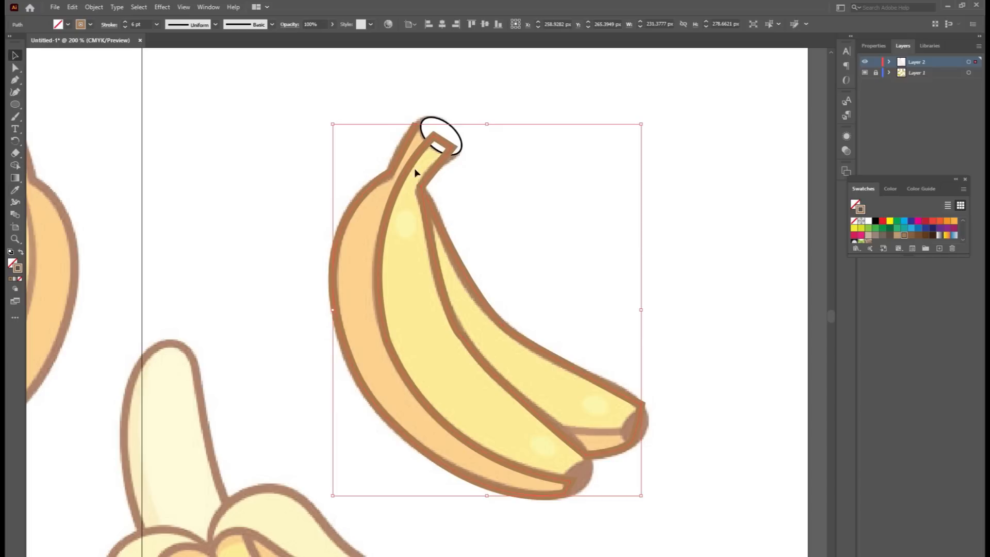
- Bring the stem-end ellipse to the front and fill it with brown sampled from the banana outline
scroll(263, 168, up, 1)
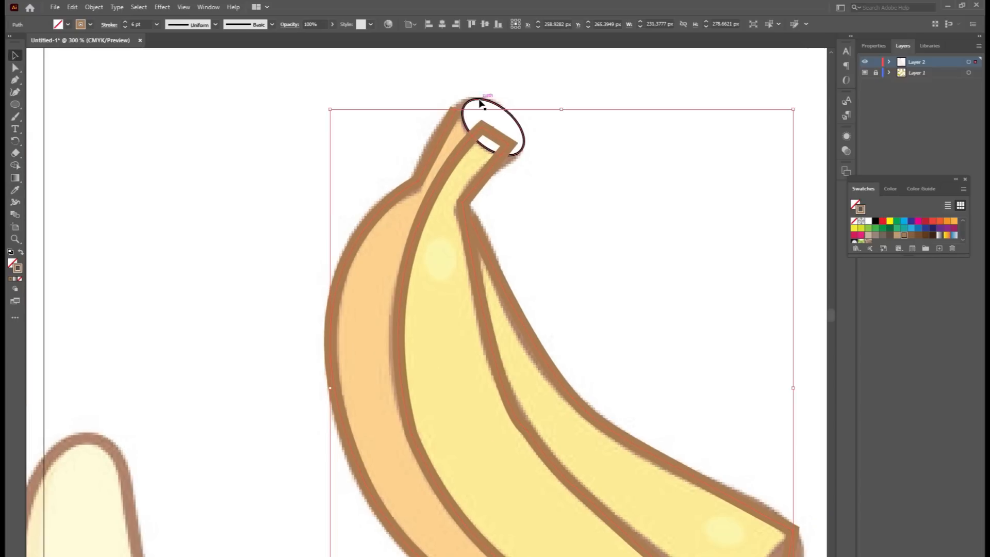
right_click(480, 103)
mouse_move(534, 288)
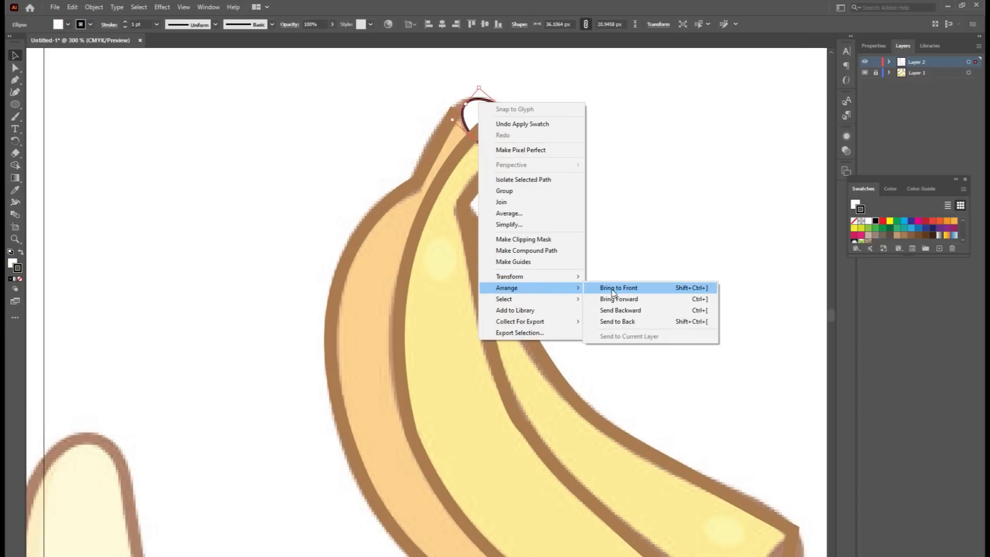
click(614, 290)
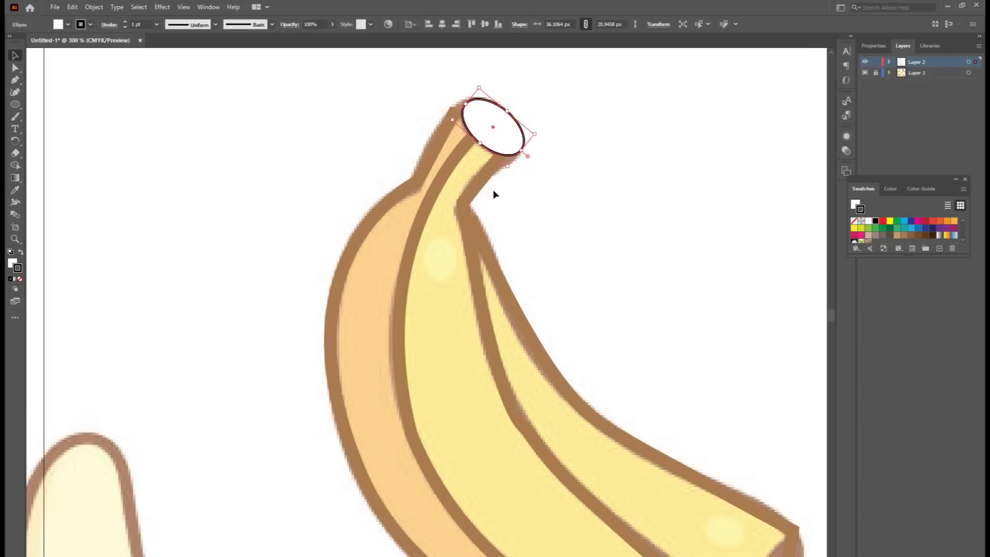
click(14, 263)
key(i)
click(407, 195)
click(15, 55)
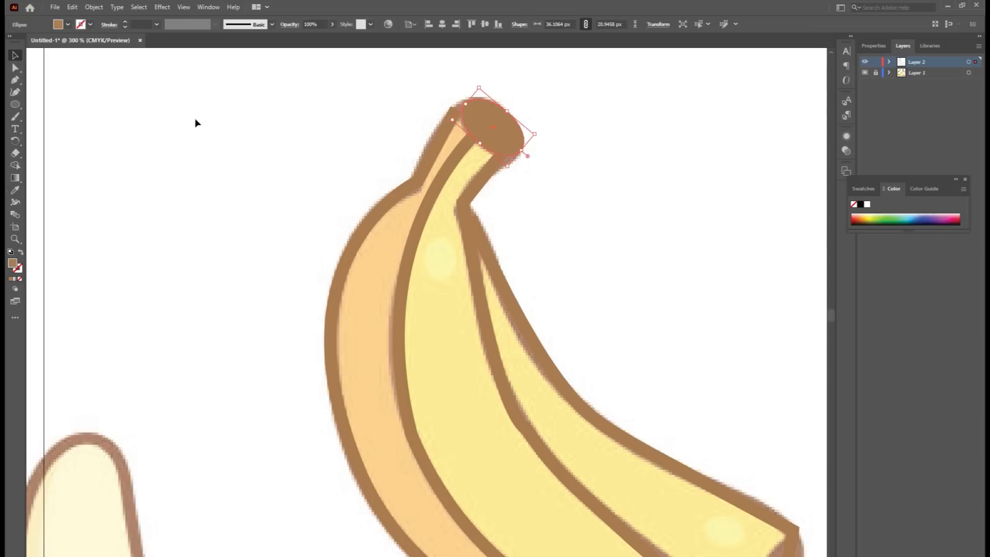
- Widen the stem ellipse to about 39 px and move the outline's upper stem anchor inward to meet it
drag(467, 108, 464, 105)
click(321, 137)
click(427, 166)
click(46, 101)
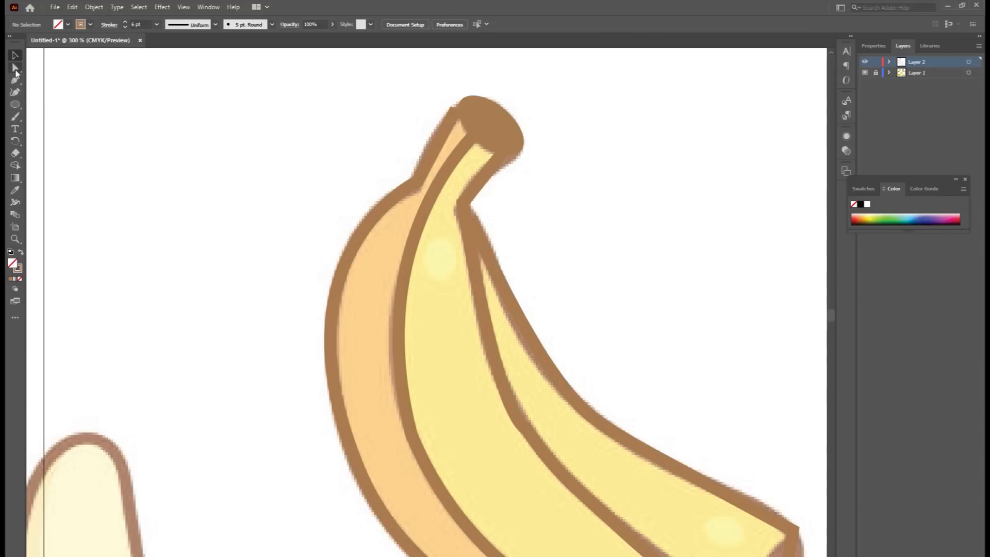
drag(456, 110, 462, 107)
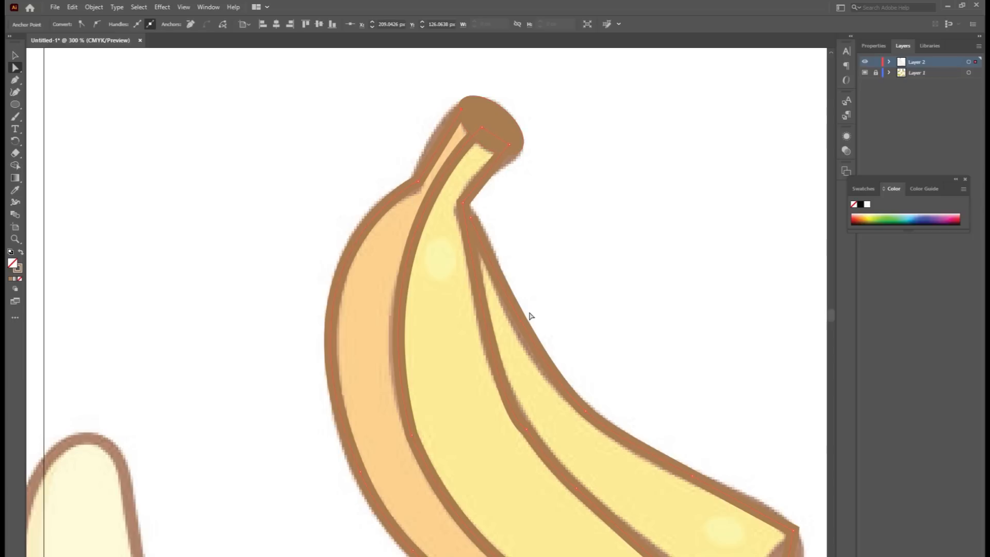
- Draw a nearly horizontal line about 53 px long along the right banana's lower crease and shift it slightly toward the front banana
scroll(529, 312, down, 1)
drag(634, 335, 556, 205)
scroll(605, 401, up, 1)
scroll(608, 401, up, 2)
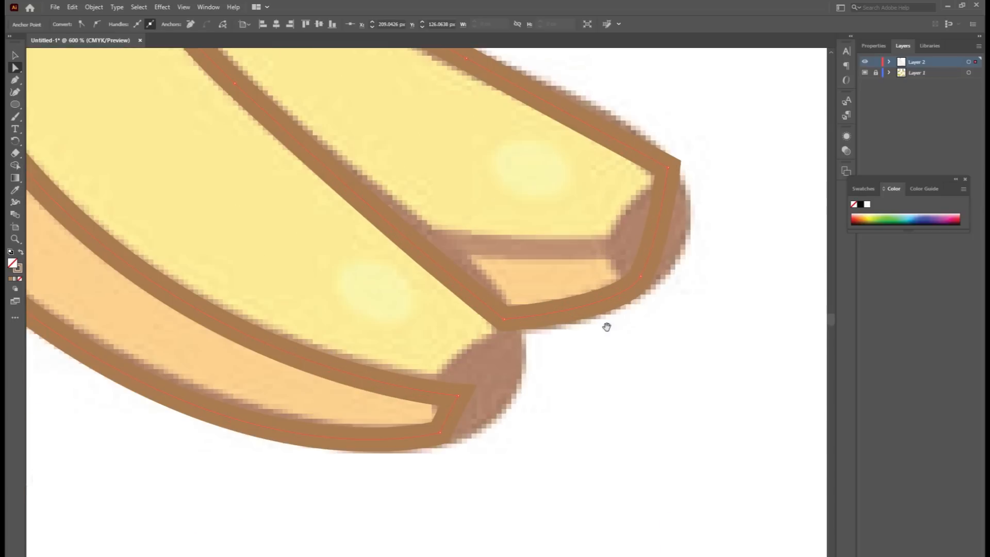
drag(623, 266, 643, 366)
scroll(657, 363, down, 2)
drag(672, 408, 656, 398)
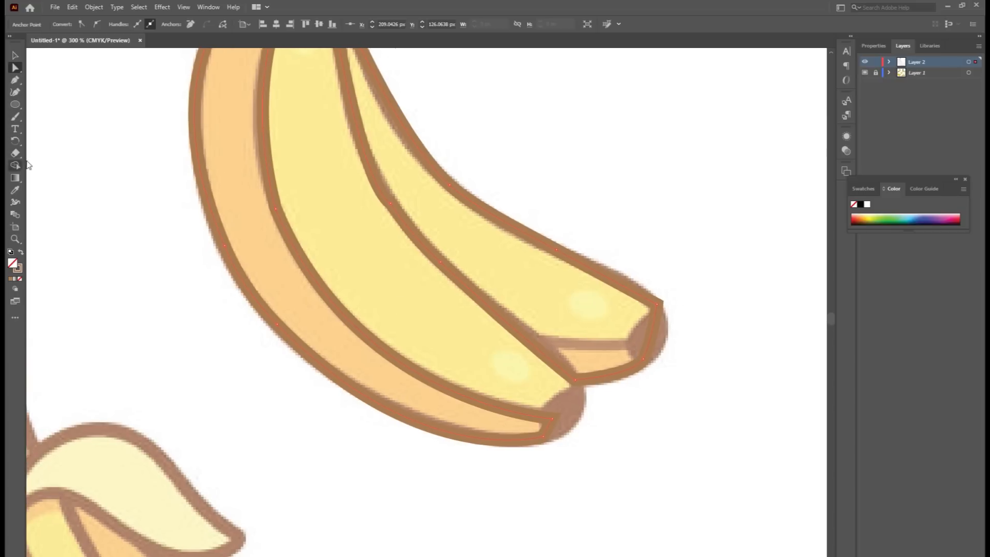
right_click(16, 105)
click(57, 154)
click(540, 342)
key(Escape)
drag(543, 344, 648, 345)
click(14, 68)
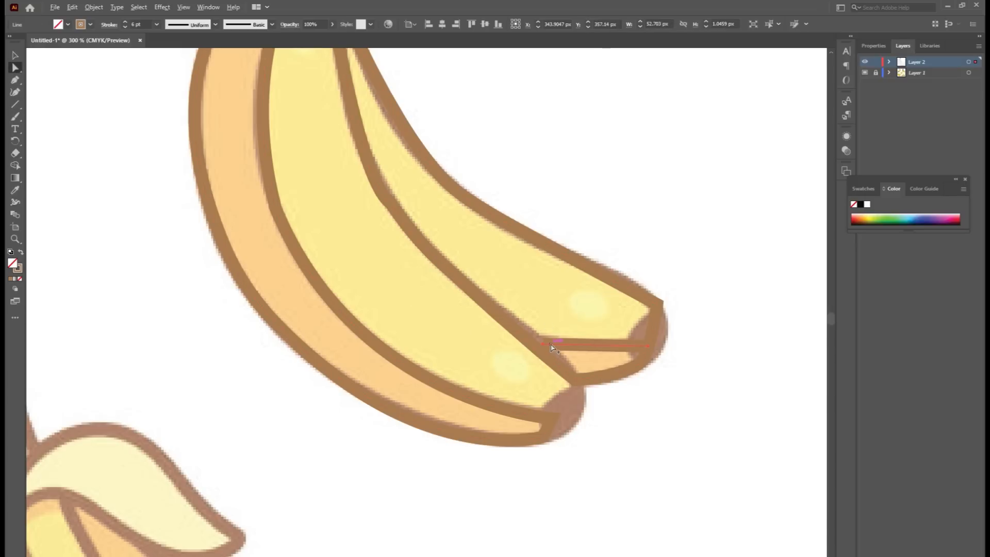
scroll(552, 347, up, 6)
drag(413, 317, 345, 314)
- Smooth the right banana's upper edge and round its tip and lower corner by adjusting the outline's anchors and handles
scroll(602, 274, down, 10)
scroll(631, 288, up, 3)
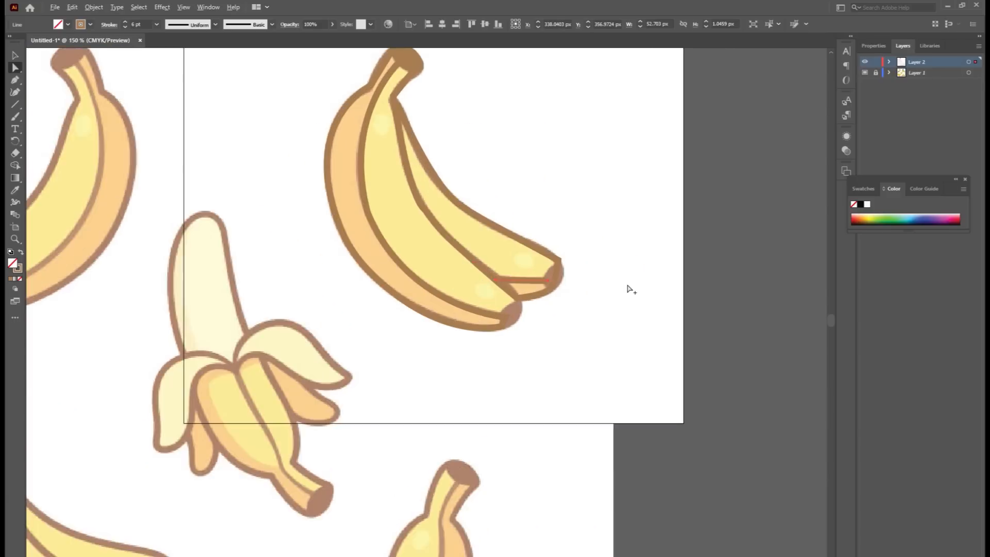
drag(544, 201, 588, 304)
scroll(546, 266, up, 1)
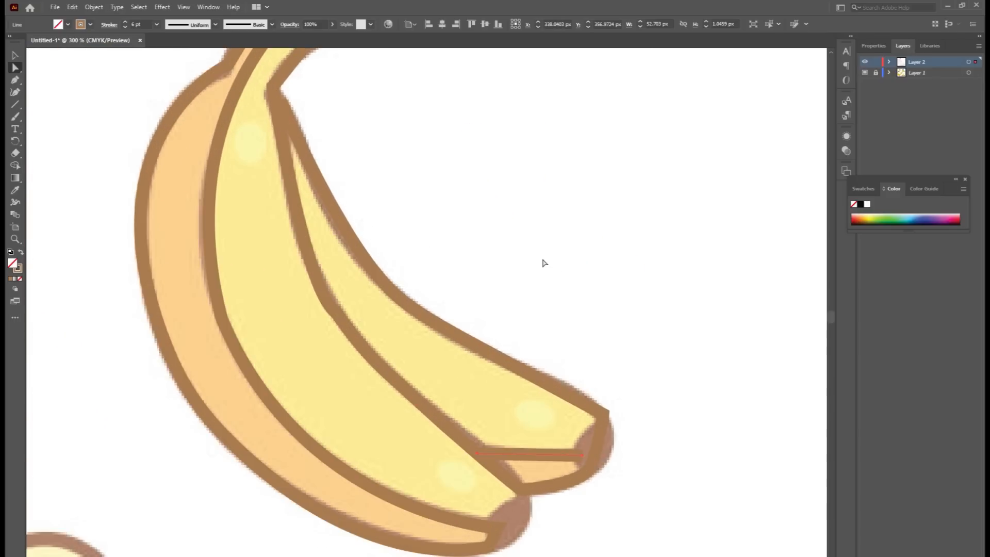
key(p)
ctrl+click(382, 270)
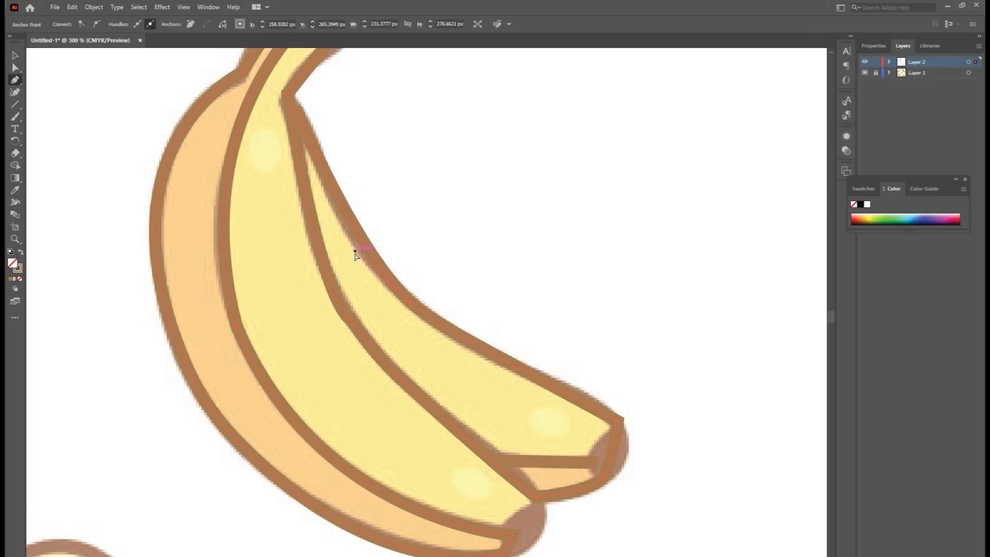
click(344, 253)
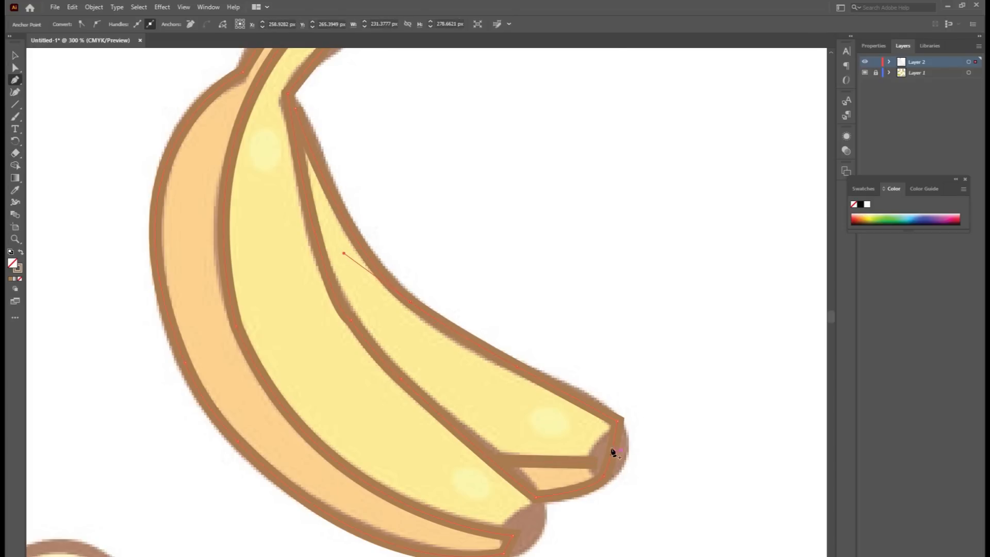
ctrl+click(618, 422)
drag(608, 427, 582, 433)
ctrl+click(599, 480)
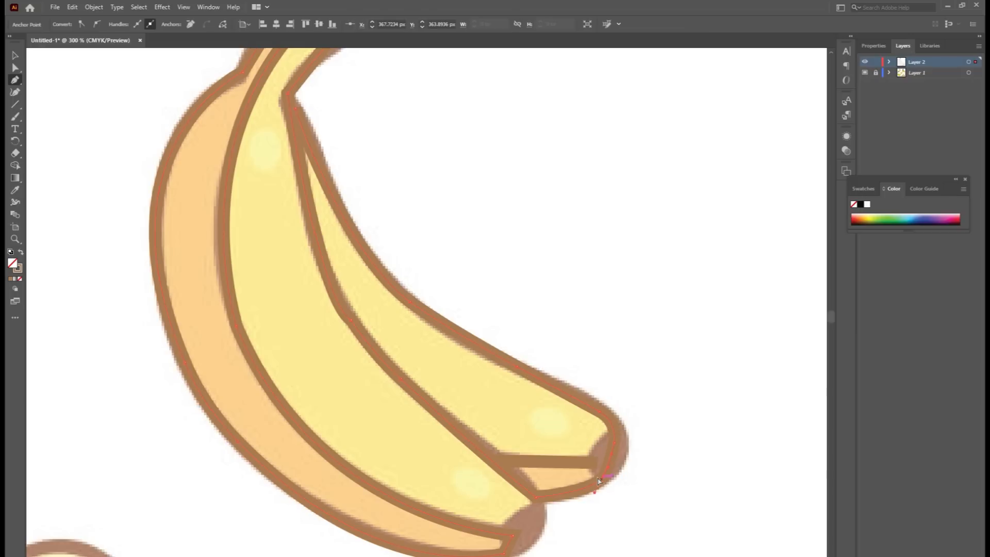
drag(547, 482, 546, 442)
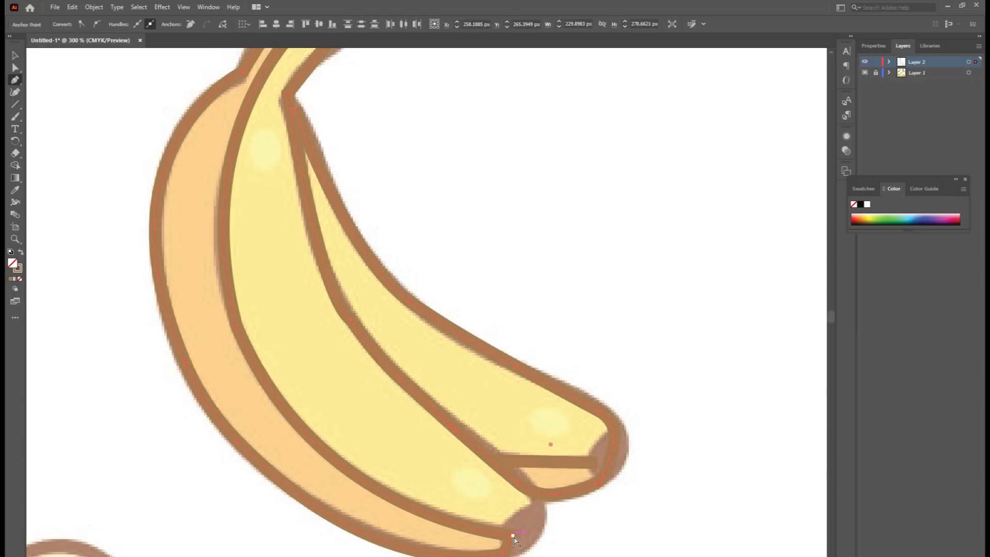
- Move the front banana's tip anchor outward and smooth the curve of its long lower edge
ctrl+click(514, 537)
drag(514, 537, 525, 535)
ctrl+click(239, 327)
mouse_move(246, 322)
mouse_down()
mouse_move(528, 303)
mouse_move(521, 309)
mouse_up()
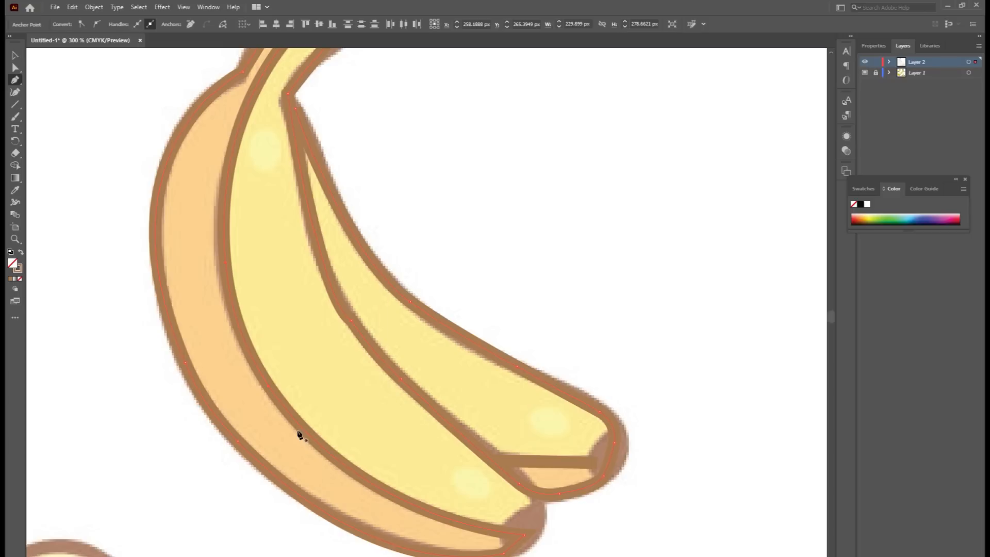
- Extend the tip end of the crease line to the right banana's outline and deselect it
click(17, 69)
click(490, 236)
click(593, 461)
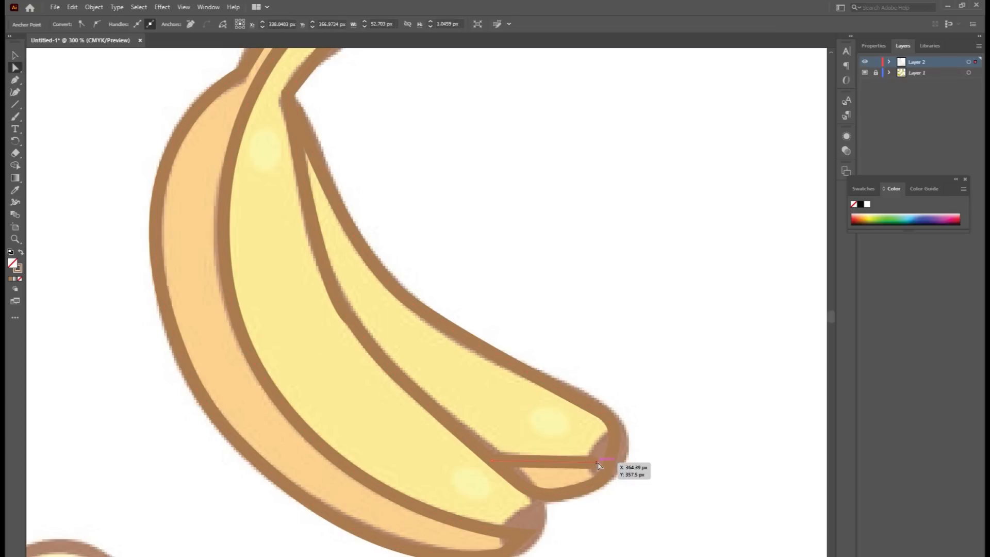
drag(611, 461, 611, 461)
click(635, 455)
- Paste a copy of the brown stem ellipse near the right banana's tip
scroll(405, 245, down, 1)
drag(413, 201, 623, 241)
click(375, 208)
key(ctrl+v)
scroll(616, 500, up, 2)
click(15, 54)
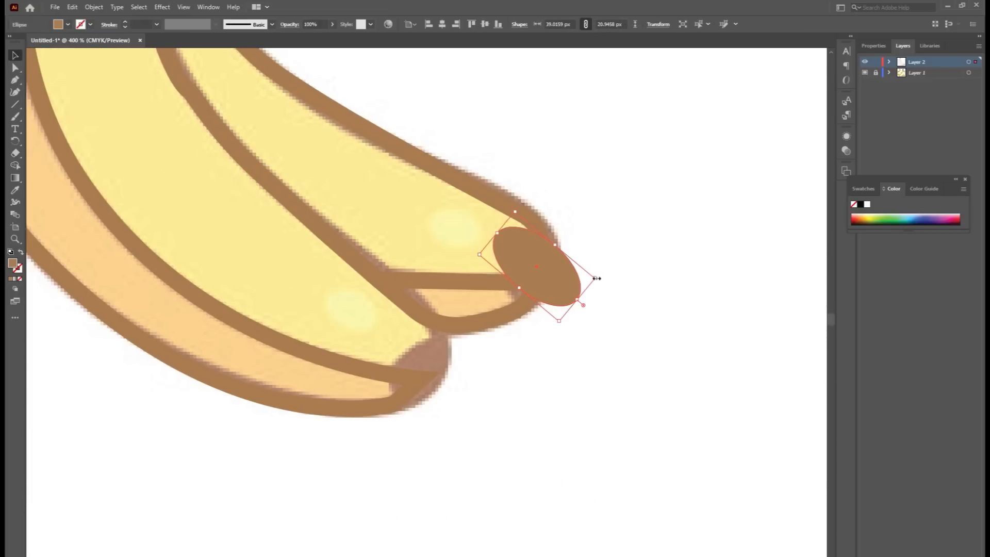
- Resize the pasted ellipse to about 32 by 18 px, then rotate and position it over the right banana's tip
drag(599, 281, 563, 319)
drag(566, 221, 541, 253)
click(574, 231)
click(546, 250)
click(593, 287)
click(528, 312)
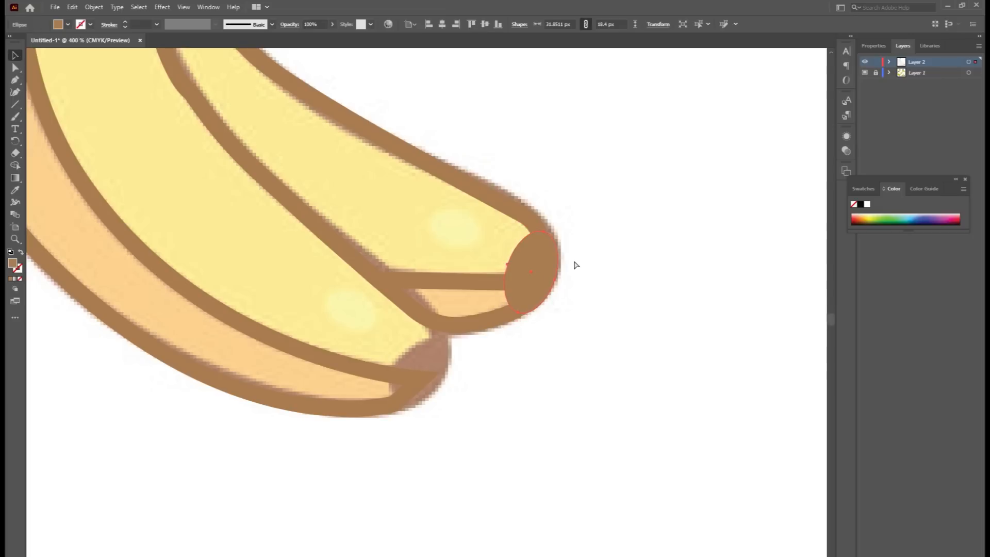
key(Left)
key(Left)
key(Down)
key(Down)
drag(518, 292, 412, 382)
key(ctrl+z)
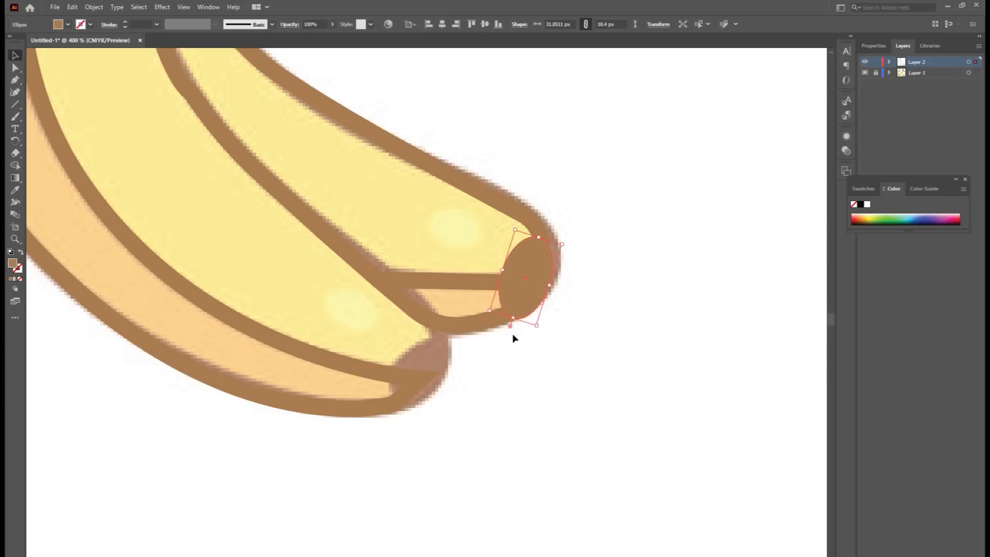
drag(521, 296, 528, 289)
- Duplicate the brown tip ellipse and fit the copy over the front banana's tip
key(ctrl+c)
key(ctrl+v)
drag(427, 324, 422, 376)
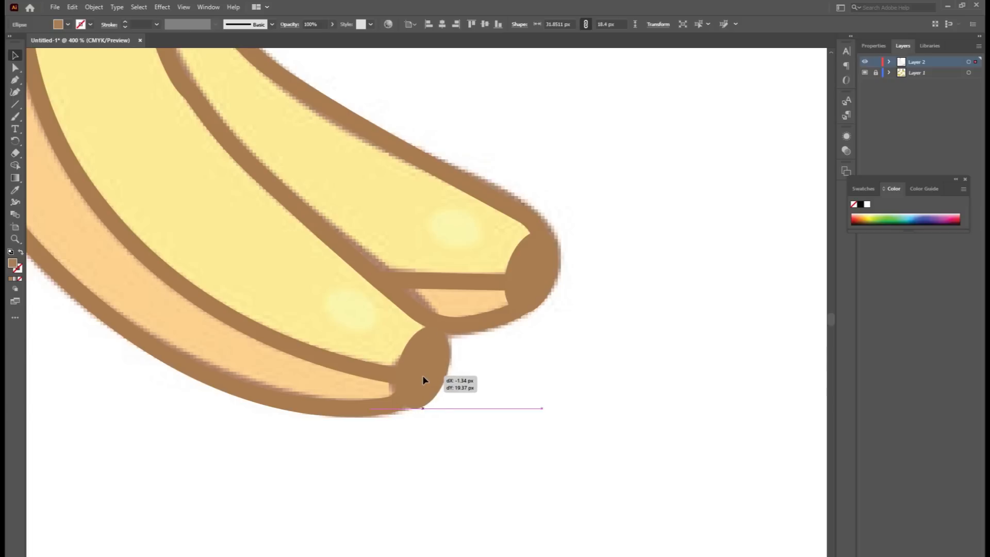
click(462, 338)
click(437, 355)
click(462, 334)
click(438, 354)
drag(453, 336, 438, 358)
- Select all of the traced banana bunch artwork and group it
scroll(490, 274, down, 4)
drag(436, 251, 462, 320)
drag(346, 163, 555, 396)
click(488, 270)
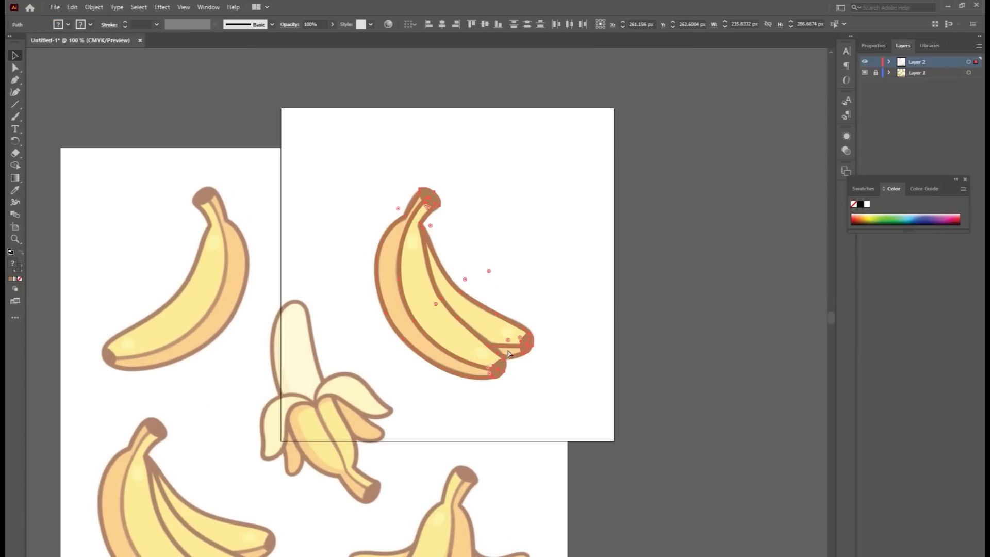
click(508, 354)
- Smooth the kink midway along the line between the two bananas by reshaping its curve to follow the reference
scroll(438, 304, up, 7)
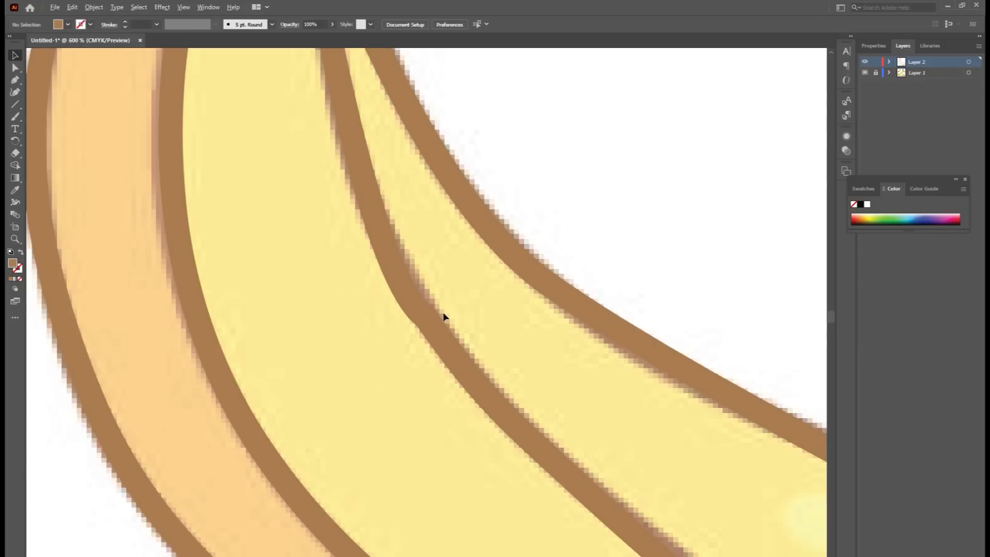
scroll(438, 305, down, 2)
scroll(472, 301, down, 1)
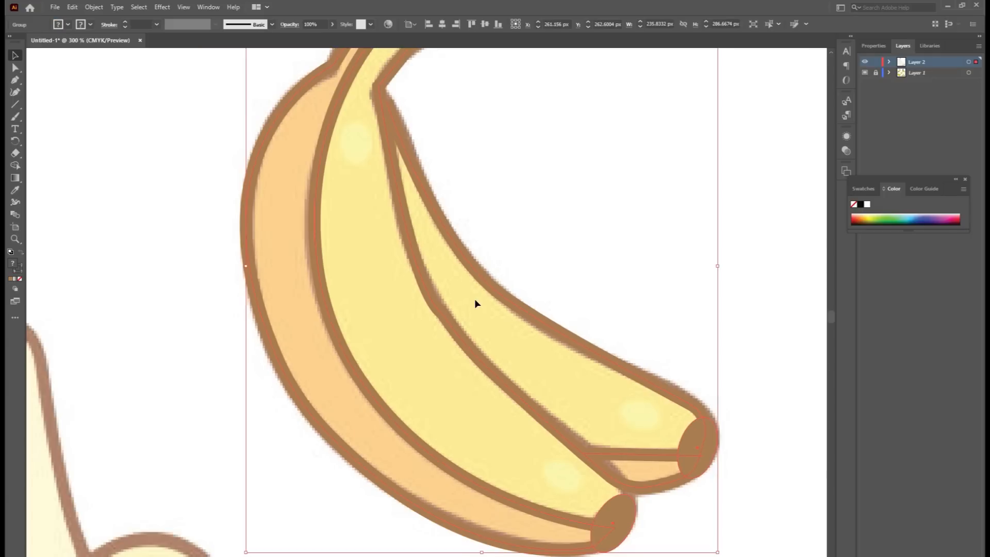
click(529, 257)
key(p)
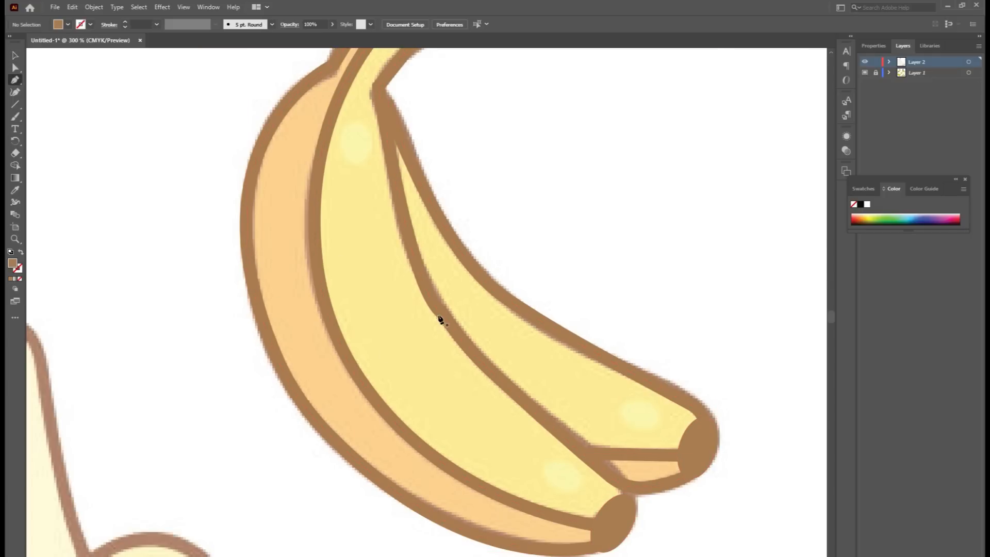
ctrl+click(440, 316)
drag(408, 291, 400, 274)
drag(385, 239, 379, 178)
drag(451, 309, 680, 213)
click(15, 56)
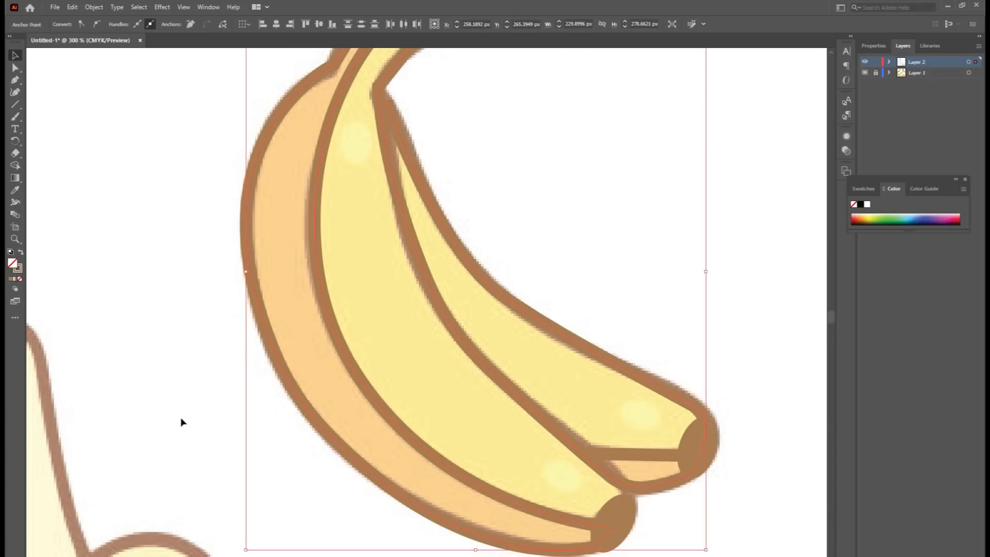
- Select all of the banana line art and tip ellipses again and group them
scroll(159, 350, down, 2)
drag(177, 144, 490, 492)
key(ctrl+g)
click(493, 383)
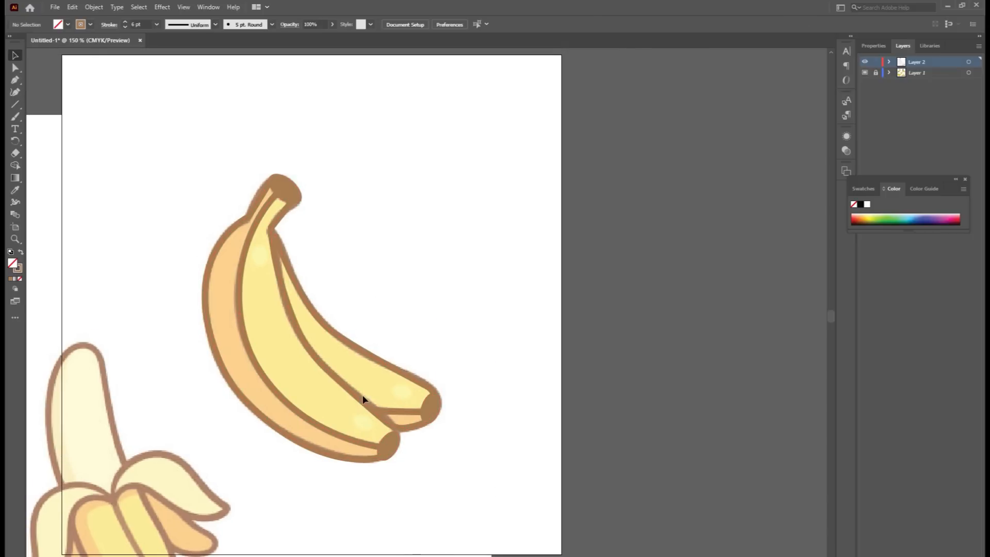
- Sample the light orange of the left banana's shaded side as the fill colour
scroll(361, 396, up, 1)
drag(367, 357, 480, 385)
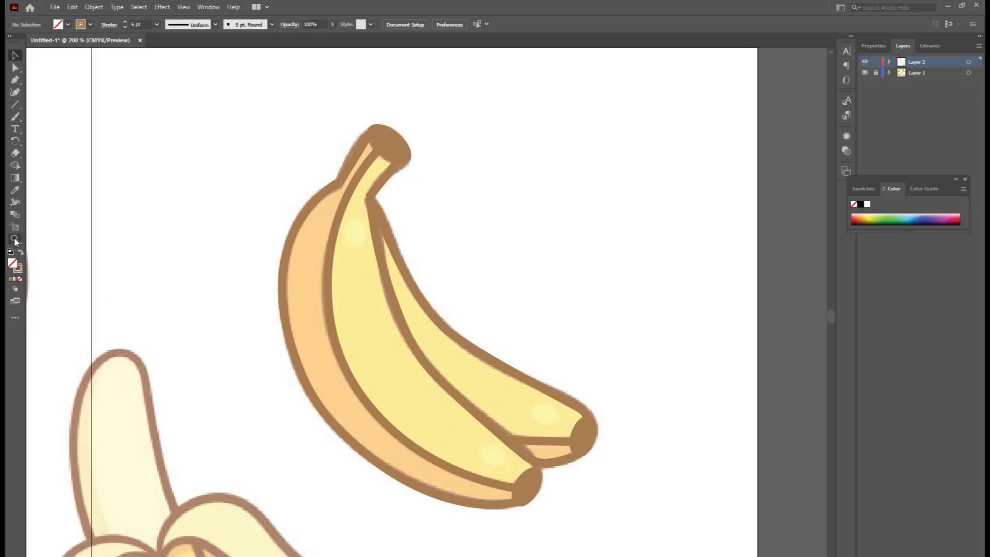
double_click(16, 267)
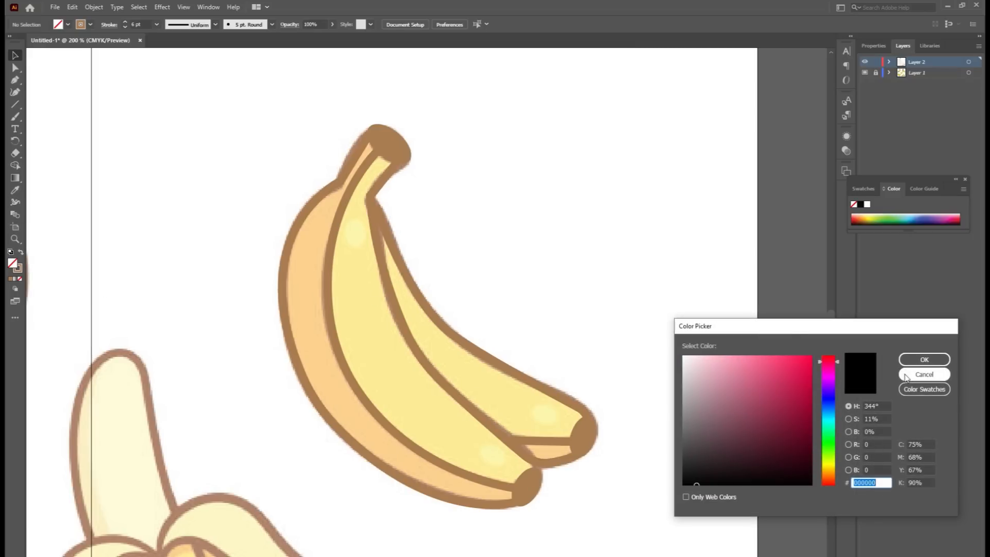
key(Escape)
key(i)
click(311, 262)
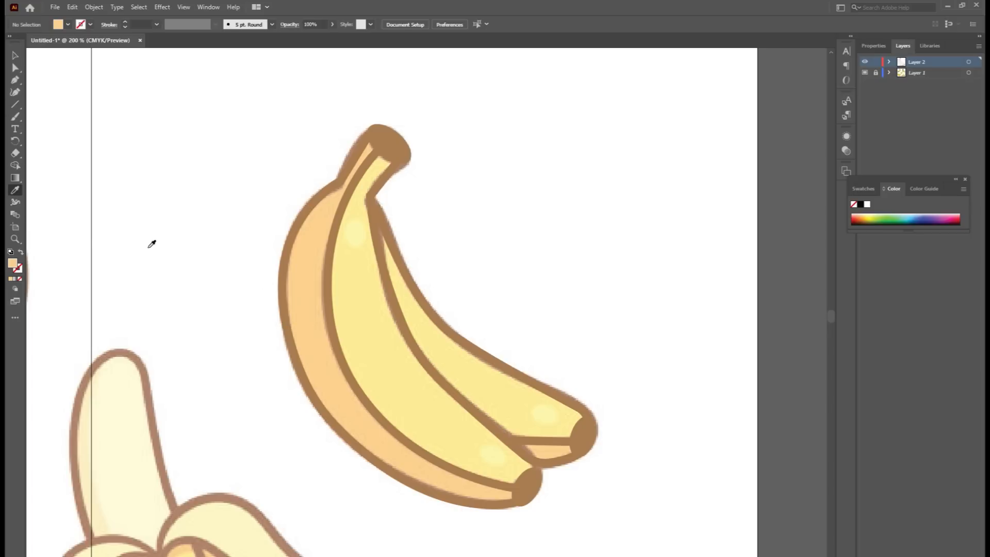
- Add a new layer between the line art and reference layers, and hide the reference layer
click(963, 556)
drag(924, 63, 925, 78)
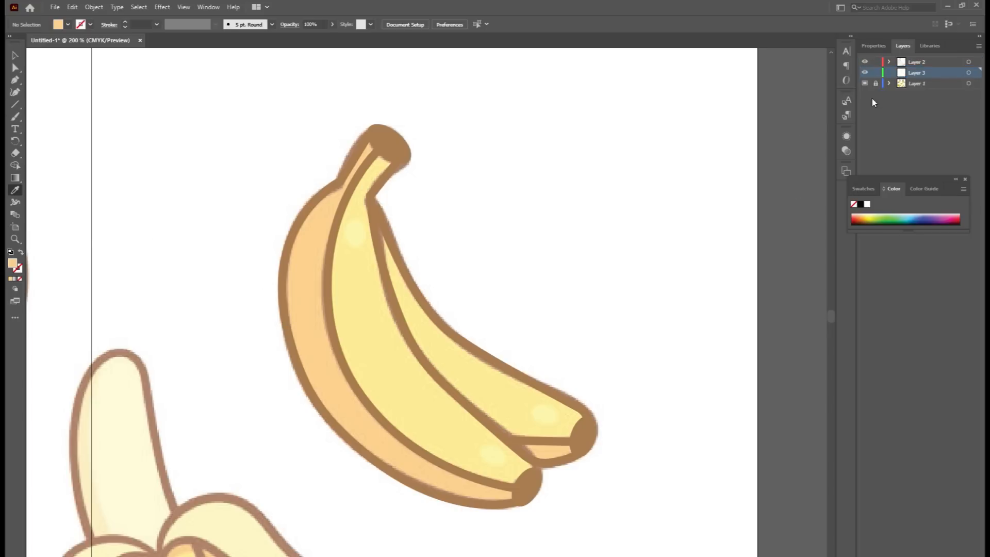
click(865, 83)
- Move the top end of the right banana's upper edge onto the corner at the stem's base
scroll(297, 261, up, 1)
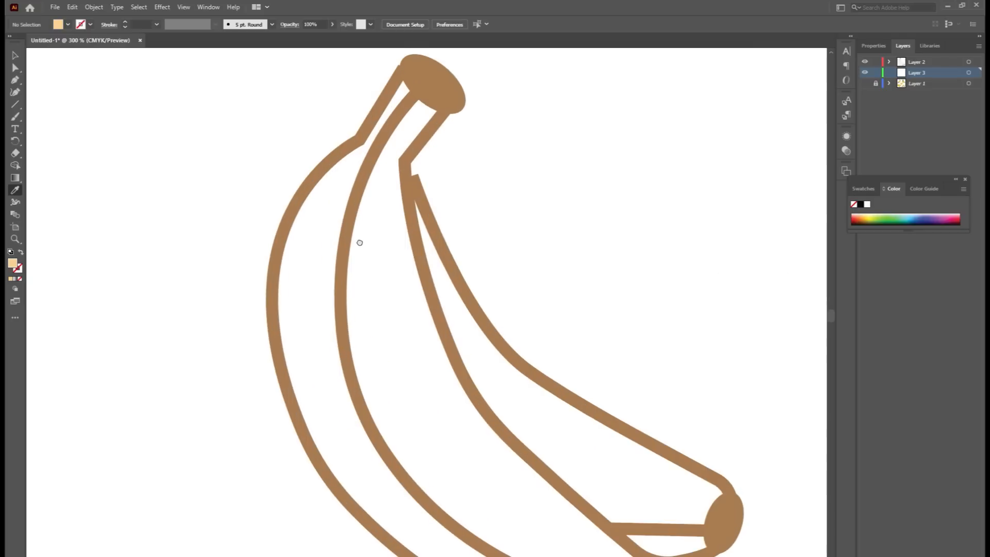
drag(360, 243, 354, 279)
click(16, 68)
click(970, 62)
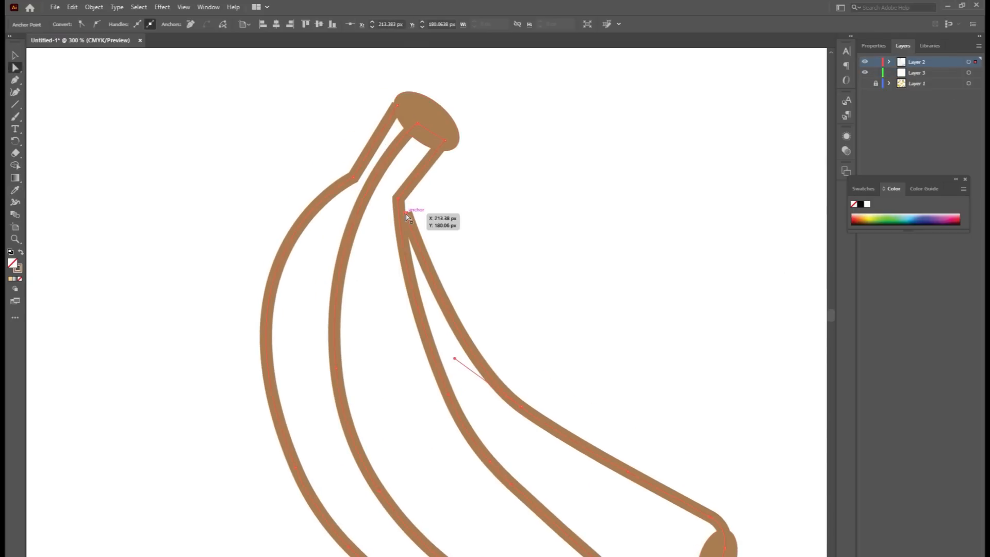
drag(408, 215, 400, 202)
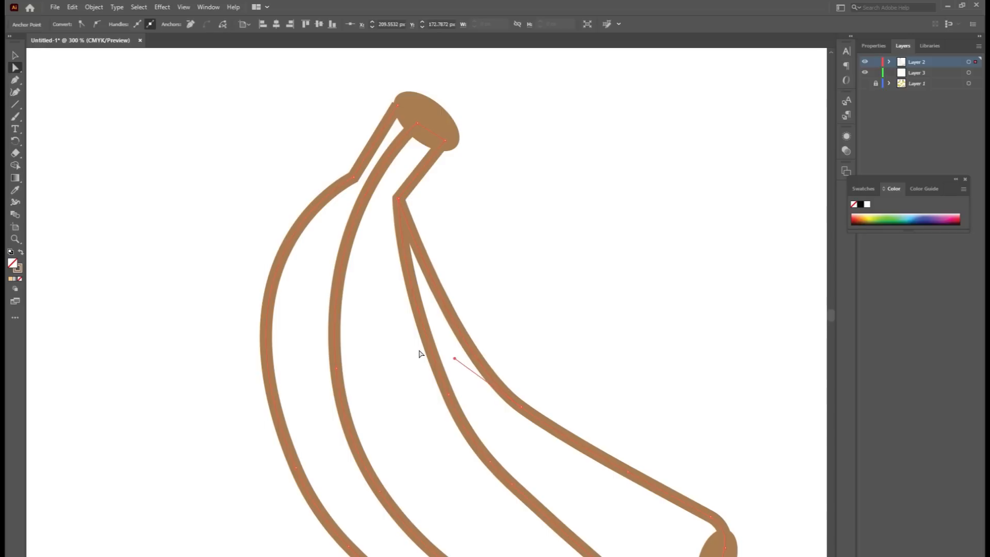
click(252, 334)
- Shift the top end of the stem's left outline inward so it hides beneath the stem ellipse
scroll(251, 334, down, 3)
scroll(367, 196, up, 8)
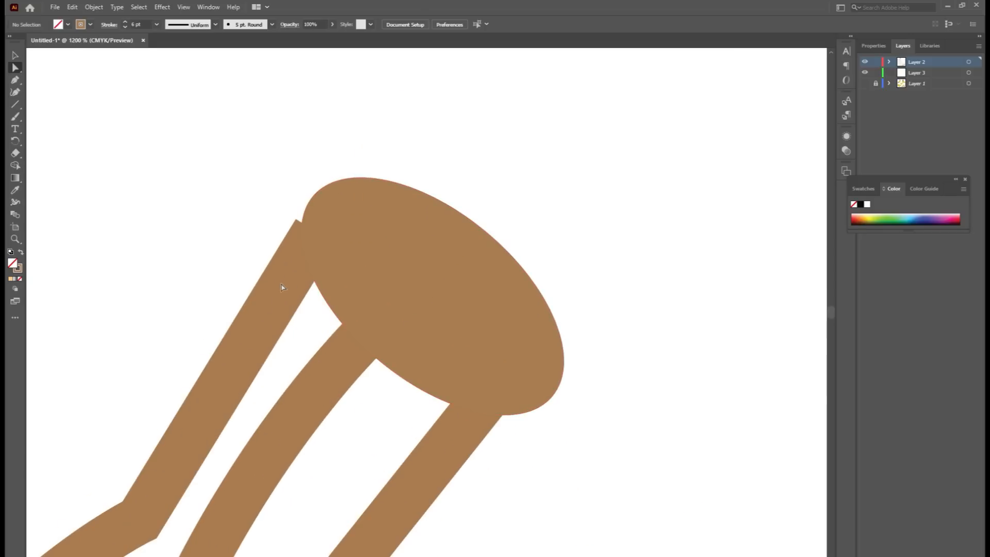
click(262, 331)
drag(317, 233, 325, 226)
scroll(603, 335, down, 8)
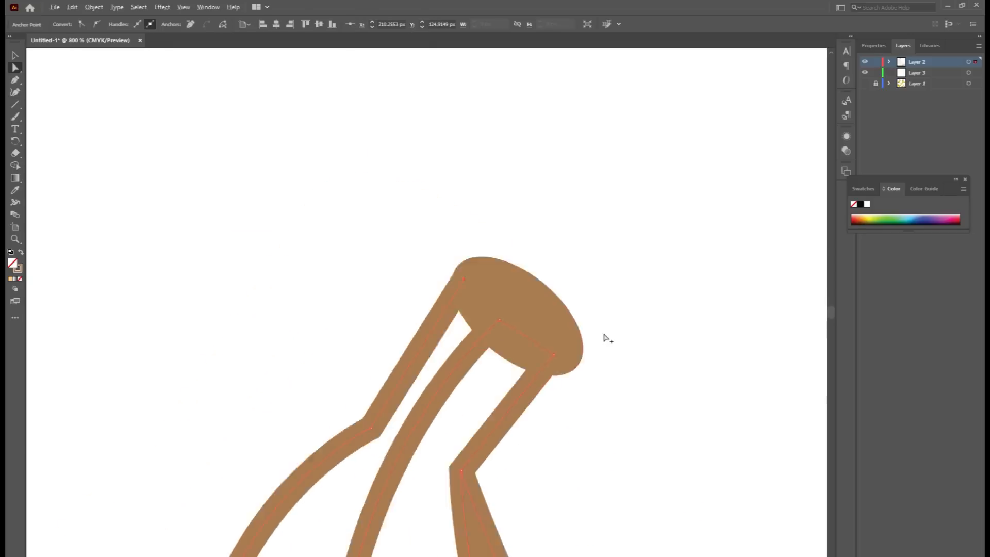
scroll(471, 168, up, 2)
click(661, 279)
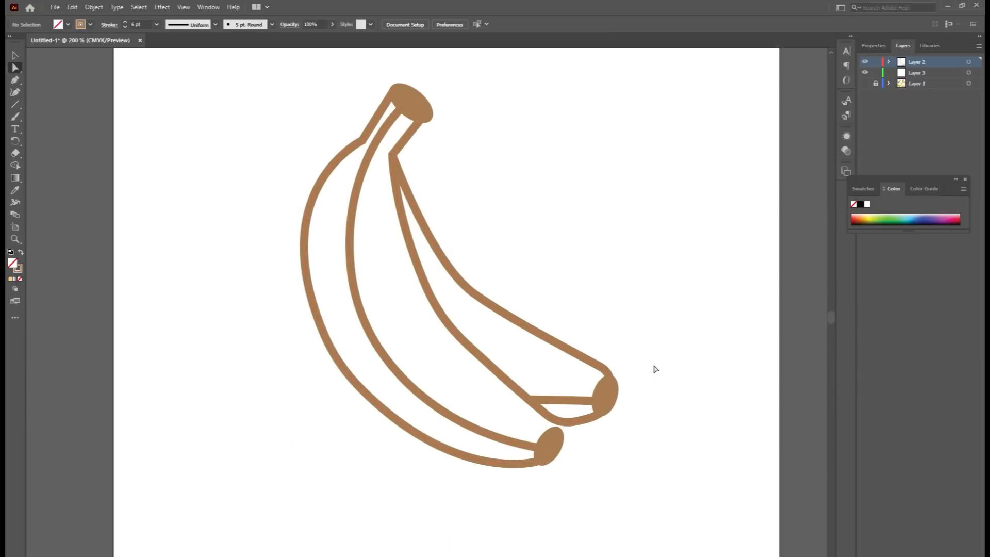
- Stretch the upper end of the front banana's tip ellipse to meet the right banana's outline
scroll(597, 449, up, 4)
click(535, 428)
click(540, 362)
drag(541, 362, 547, 352)
click(635, 435)
scroll(655, 422, down, 4)
scroll(651, 320, up, 2)
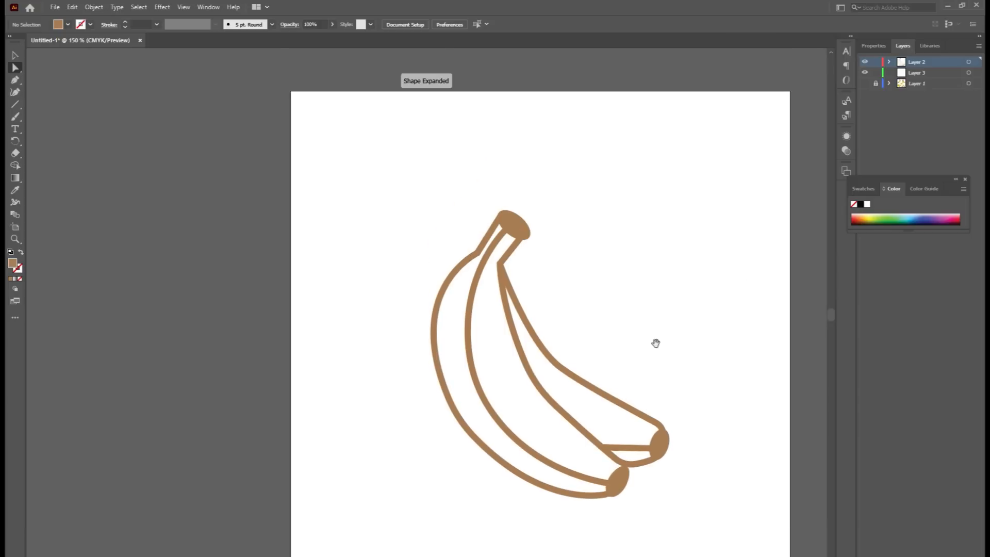
- Group the corrected banana line art and lock Layer 2
drag(415, 194, 685, 535)
key(ctrl+g)
click(876, 62)
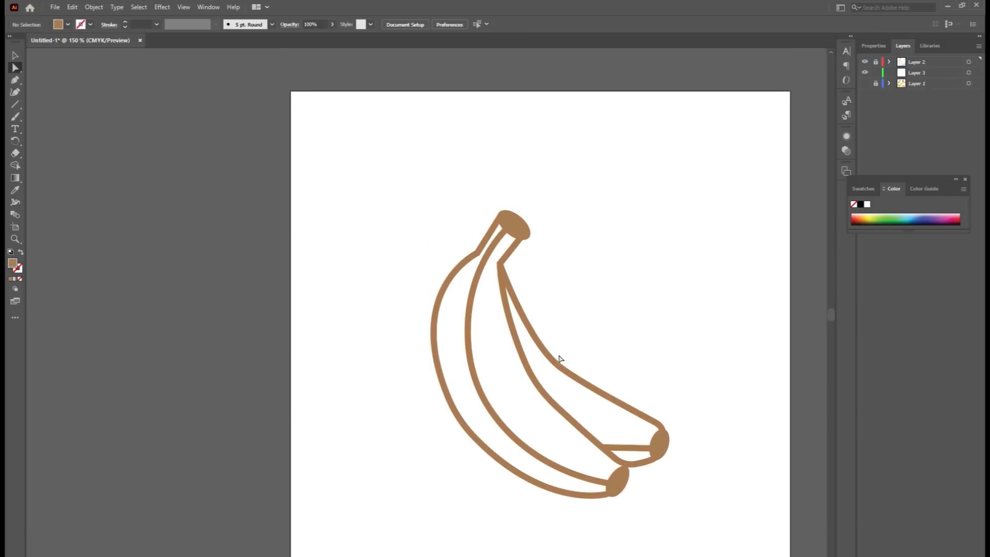
- Show the reference layer again and sample the left banana's light orange as the fill colour
scroll(557, 358, up, 2)
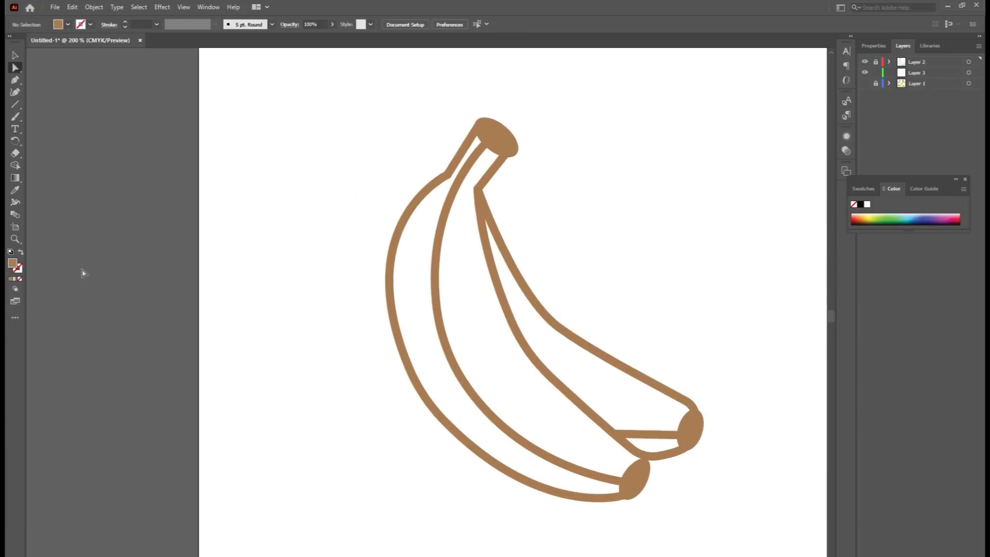
click(864, 84)
key(o)
click(15, 190)
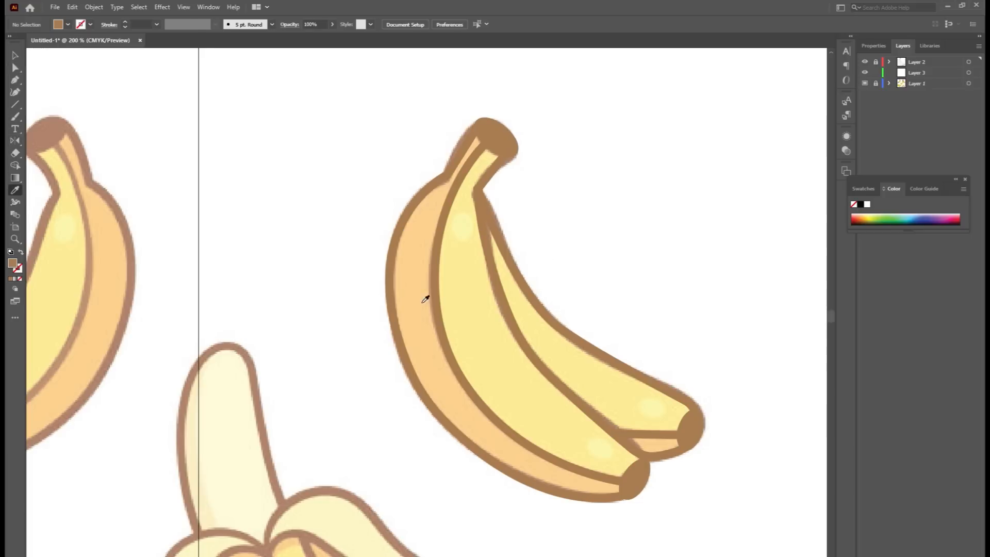
key(v)
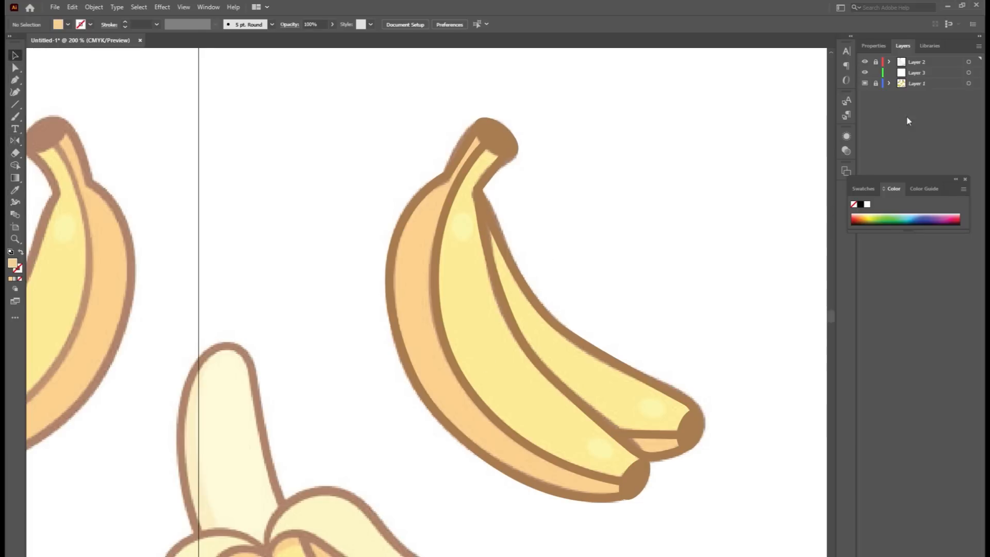
- On Layer 3, start an orange Pen shape from the stem top through the left outline's notch to the front tip
click(920, 74)
key(p)
click(477, 128)
click(445, 175)
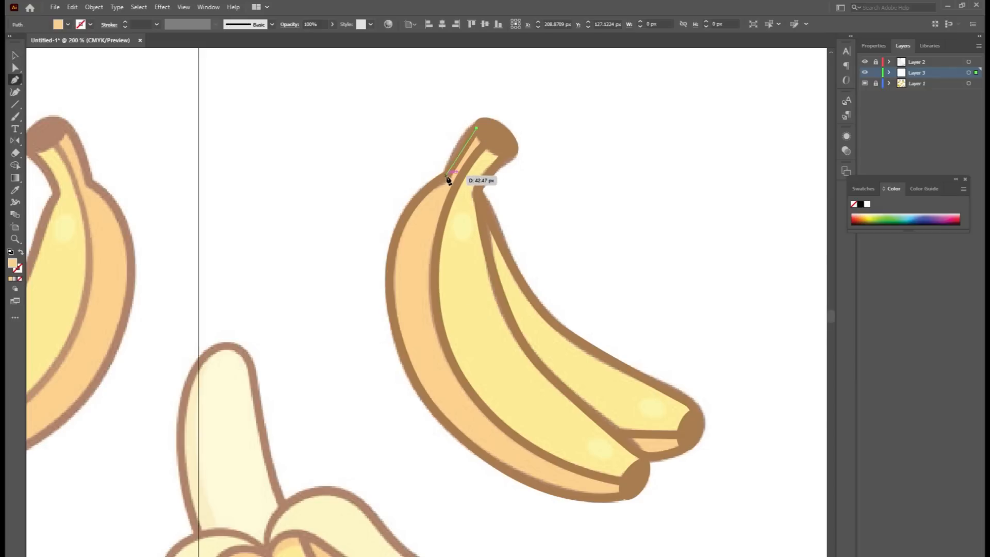
click(622, 495)
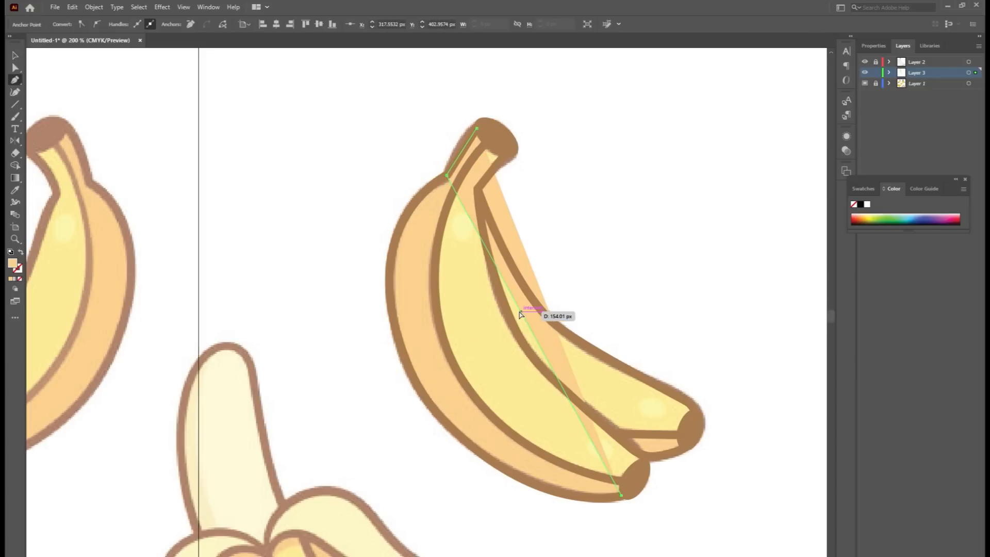
- Bend the orange shape's outer edge along the left banana outline, adding curve points midway and near the front tip
drag(521, 314, 405, 355)
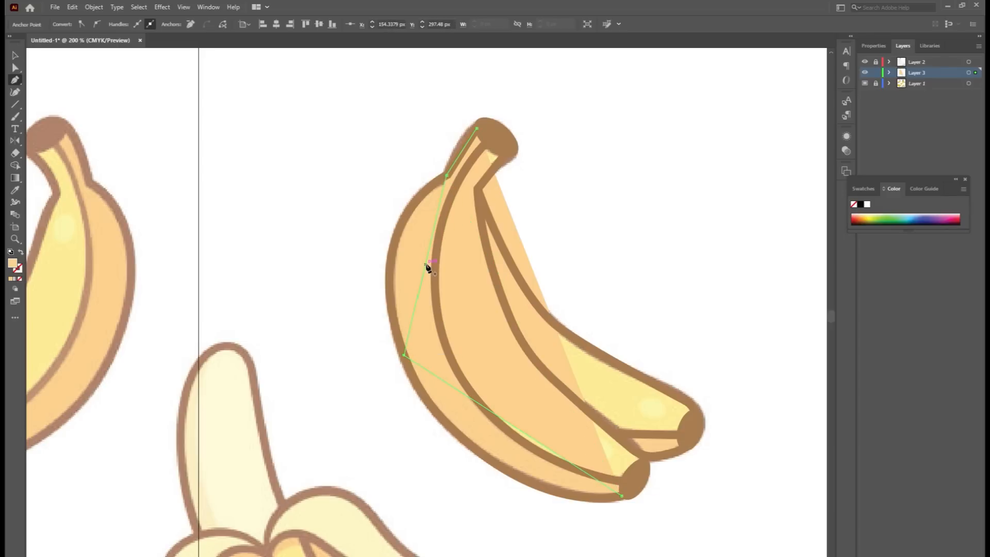
drag(426, 265, 392, 247)
key(ctrl+z)
drag(405, 356, 462, 475)
key(ctrl+z)
key(ctrl+z)
drag(405, 356, 454, 487)
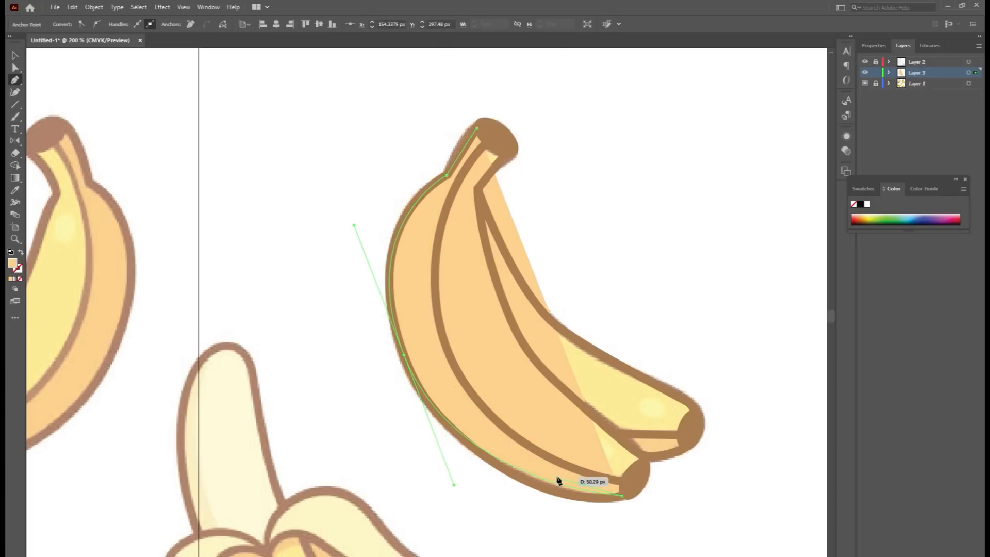
drag(546, 484, 543, 489)
- Continue the orange shape under the front tip ellipse and back along the inner line to the stem ellipse
click(630, 483)
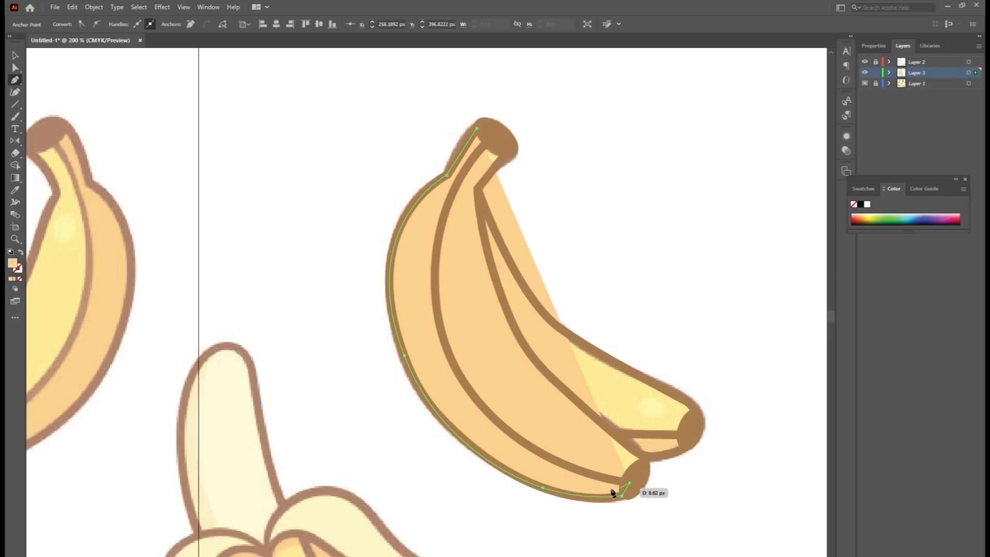
click(453, 366)
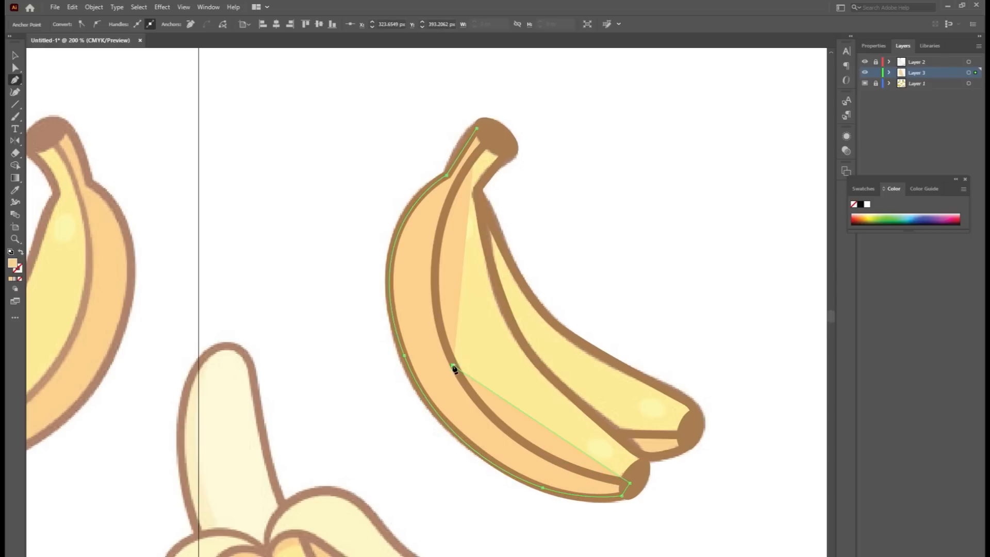
click(486, 136)
- Curve the upper part of the orange shape's inner edge to follow the brown line dividing orange from yellow
drag(470, 255, 719, 267)
click(15, 68)
drag(449, 265, 433, 250)
click(576, 237)
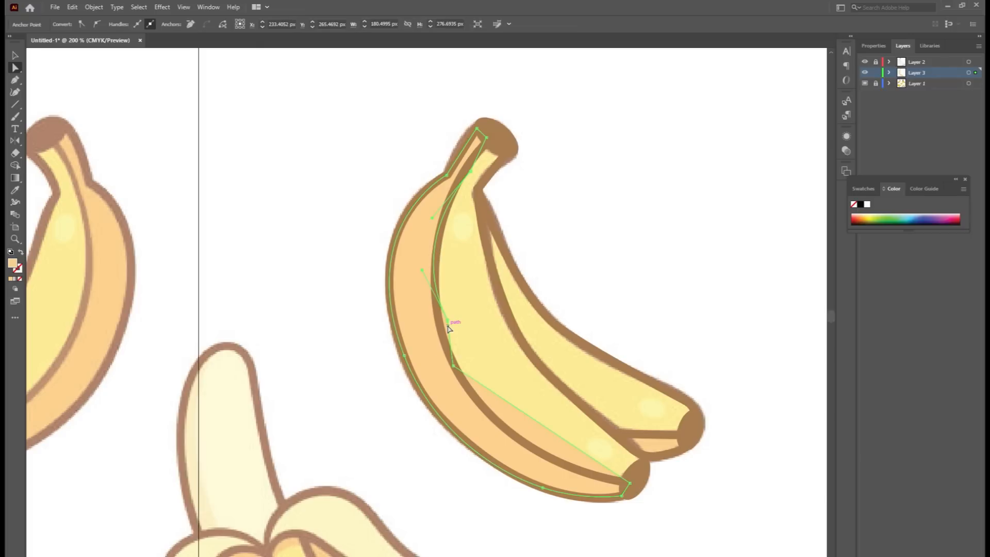
drag(449, 325, 439, 326)
drag(417, 272, 431, 272)
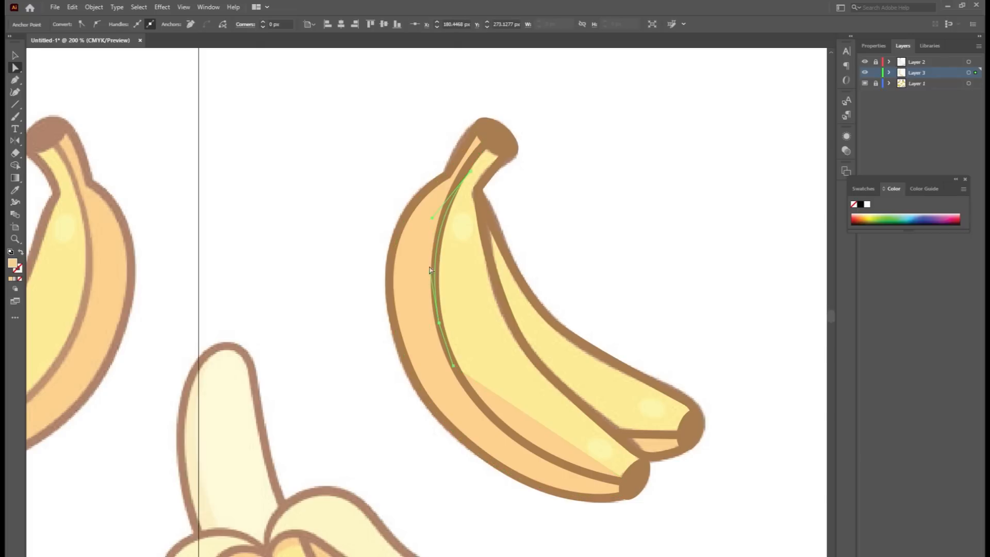
drag(470, 171, 466, 163)
drag(469, 166, 470, 164)
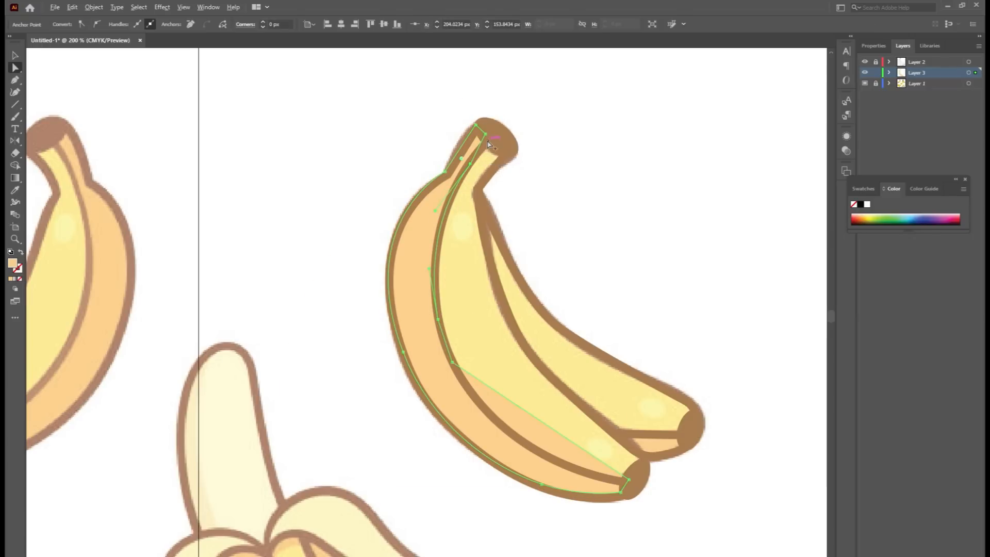
scroll(487, 136, up, 5)
drag(475, 123, 487, 154)
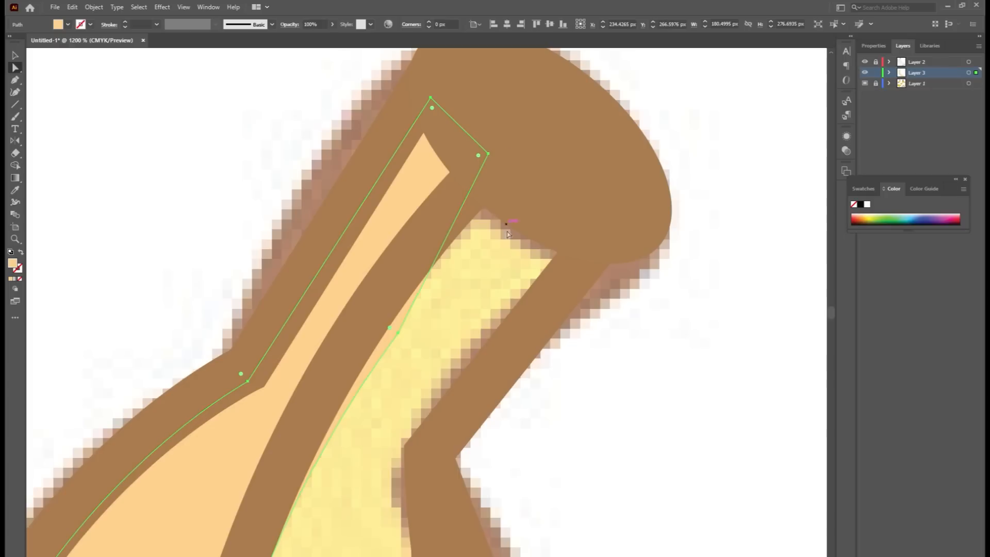
key(ctrl+z)
key(ctrl+z)
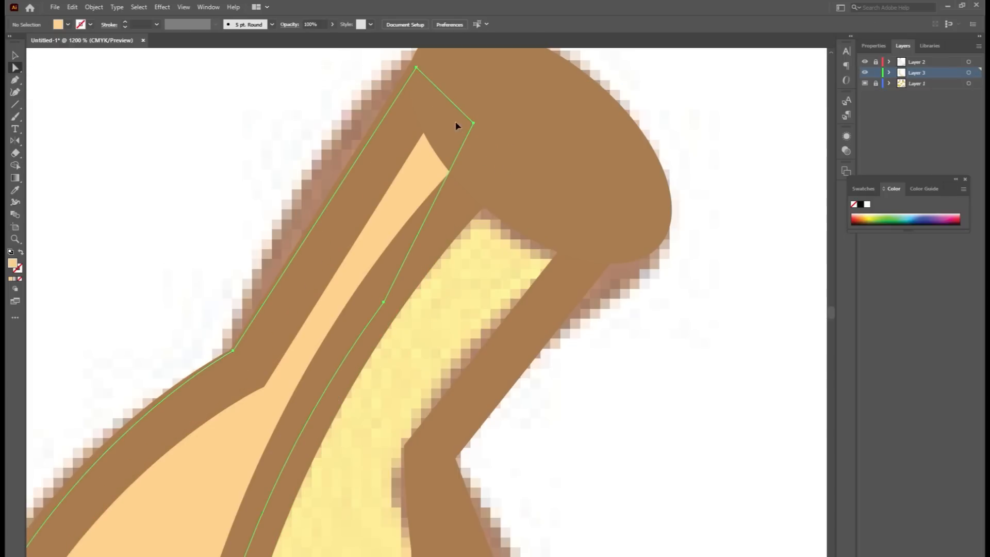
- Move the orange shape's upper inner corner further beneath the stem ellipse
click(474, 124)
drag(475, 124, 495, 155)
- Lower the orange shape's outer corner and nearby curve point at the front tip so they sit beneath the brown outline
scroll(487, 251, down, 6)
drag(559, 413, 502, 222)
scroll(498, 287, up, 3)
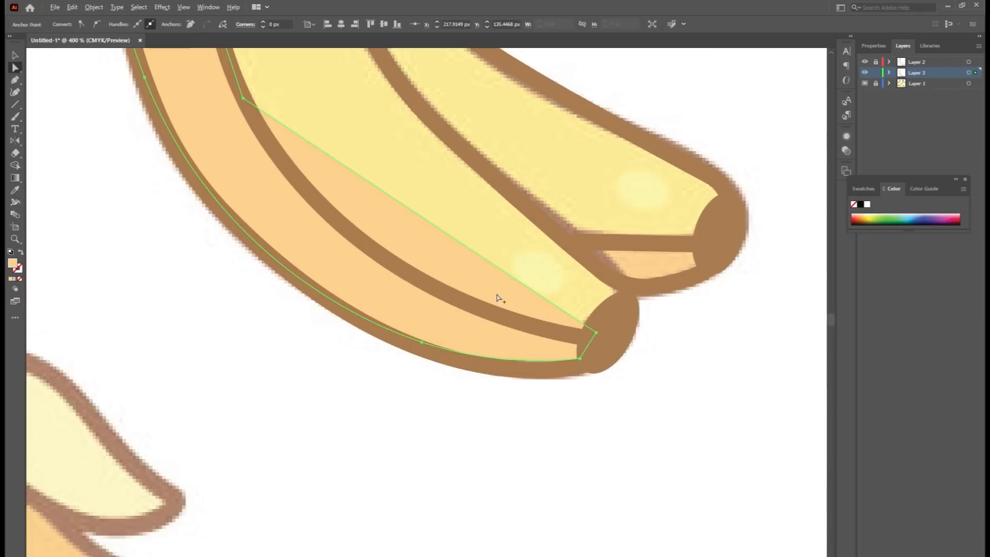
scroll(533, 356, up, 1)
click(606, 360)
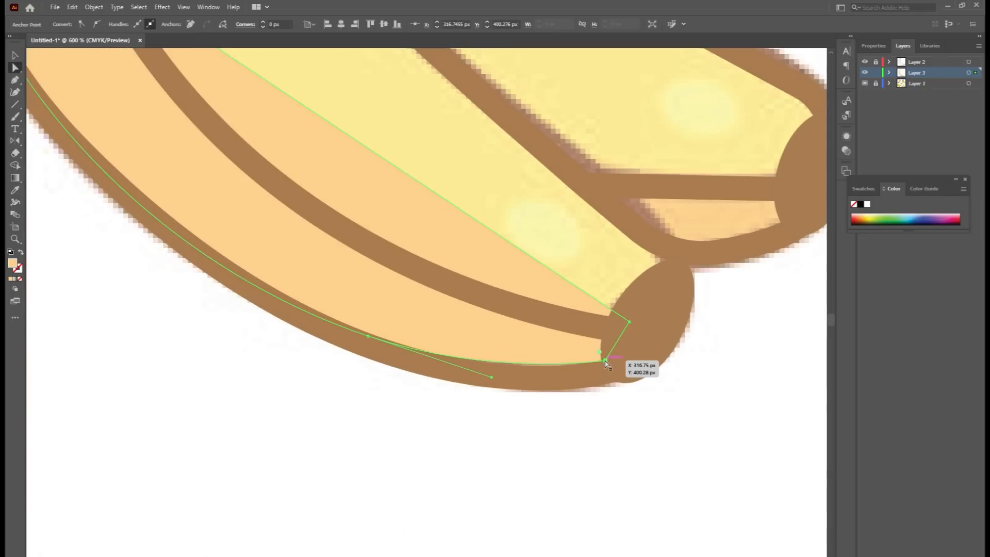
drag(608, 366, 610, 376)
click(367, 337)
drag(366, 339, 364, 345)
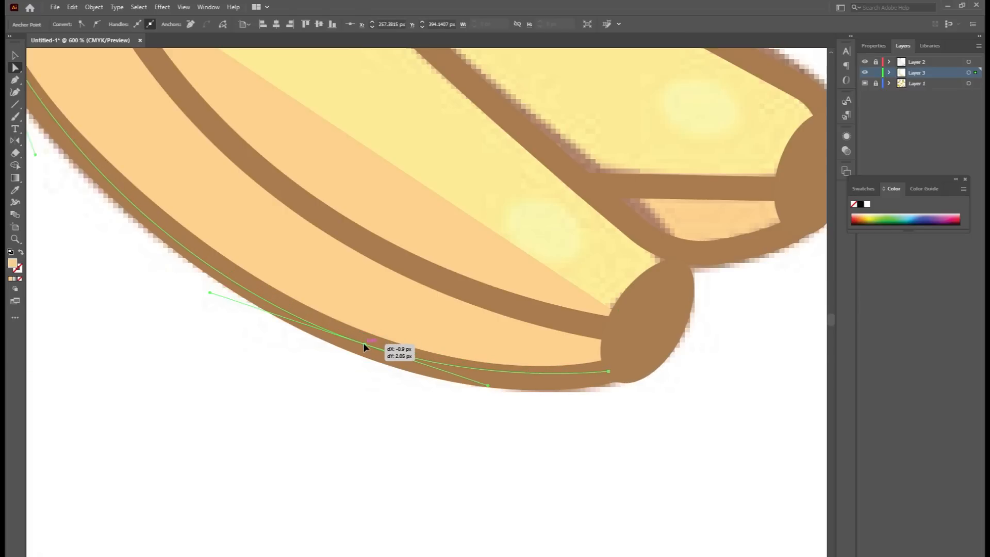
scroll(339, 289, down, 2)
drag(279, 195, 336, 385)
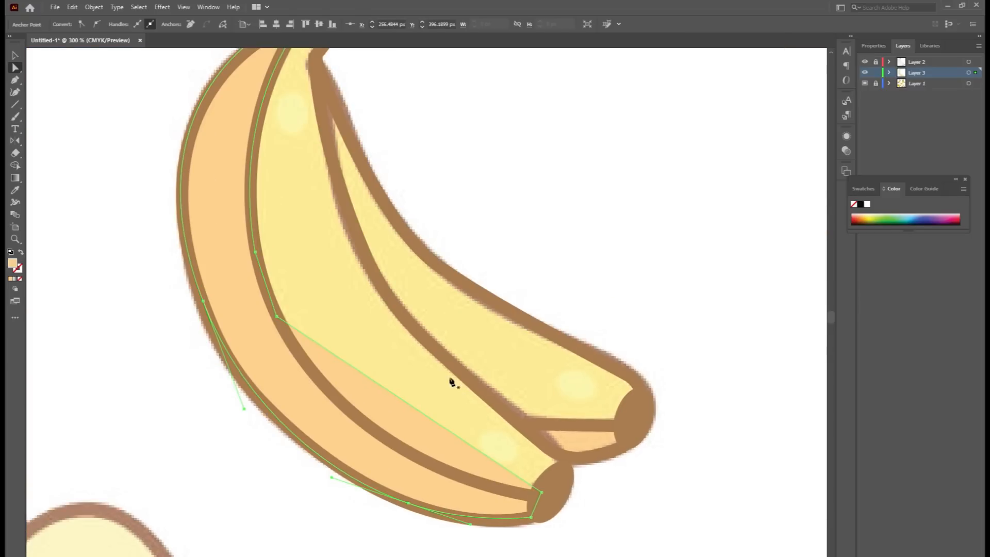
- Try a new point on the orange shape's lower inner edge, then undo it together with the preceding inner-edge and tip adjustments
click(409, 407)
drag(408, 406, 384, 442)
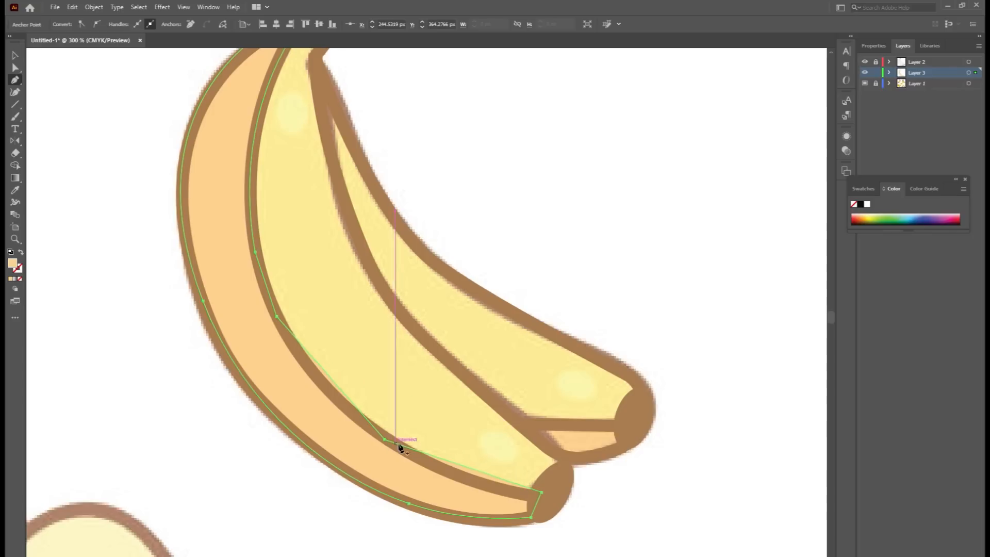
key(ctrl+z)
key(ctrl+z)
key(ctrl+z)
key(ctrl+z)
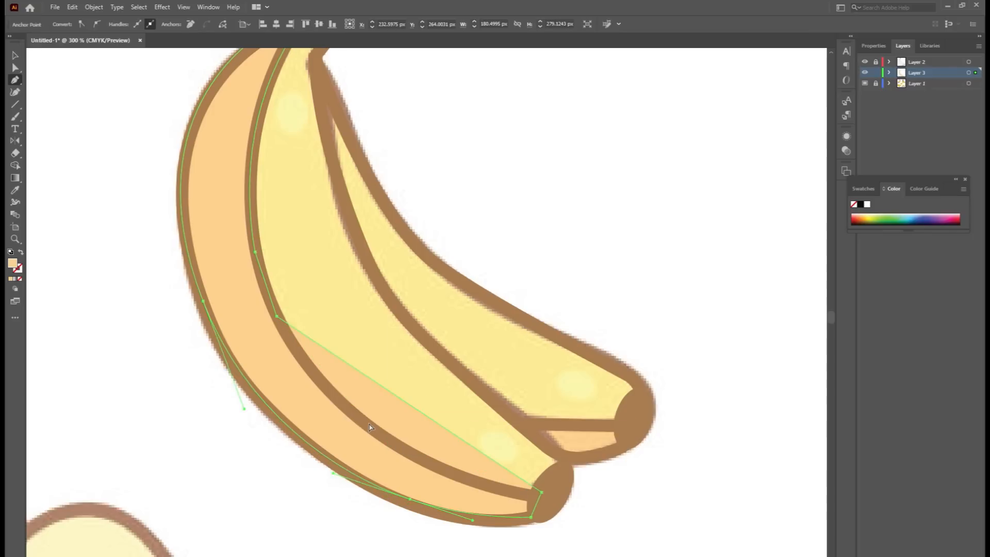
key(ctrl+z)
key(ctrl+z)
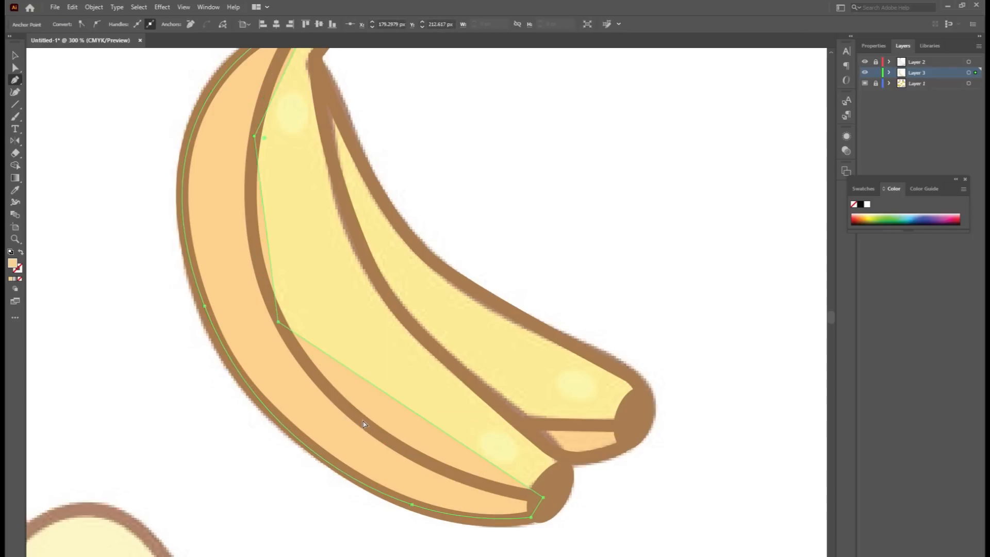
- Undo the remaining inner-edge curving of the orange shape back to straight segments through its middle corner point
drag(279, 322, 239, 206)
ctrl+click(303, 154)
key(ctrl+z)
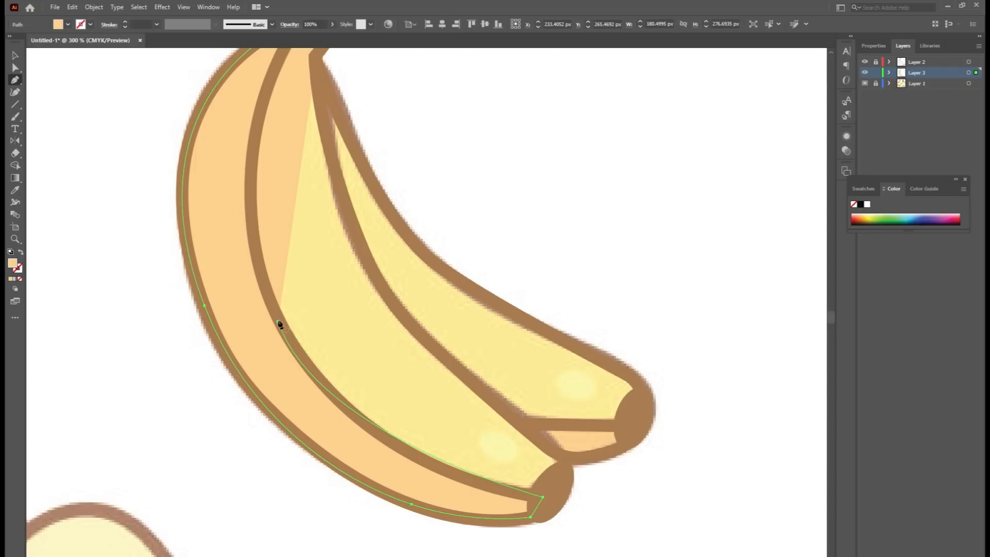
key(ctrl+z)
key(ctrl+z)
- Convert the orange shape's middle inner corner to a smooth point, curving the whole inner edge along the brown dividing line
click(15, 67)
click(297, 190)
click(288, 241)
click(279, 321)
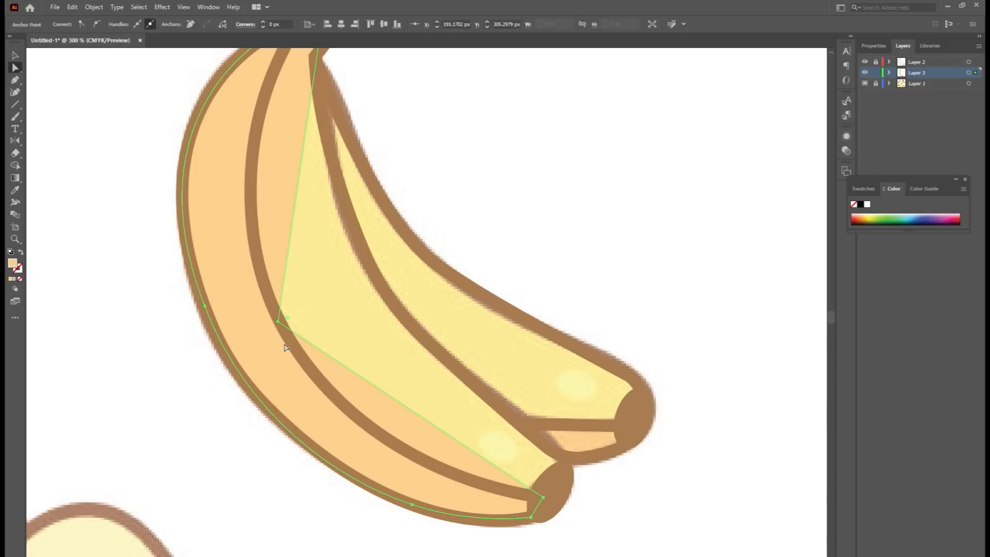
key(ctrl+shift+a)
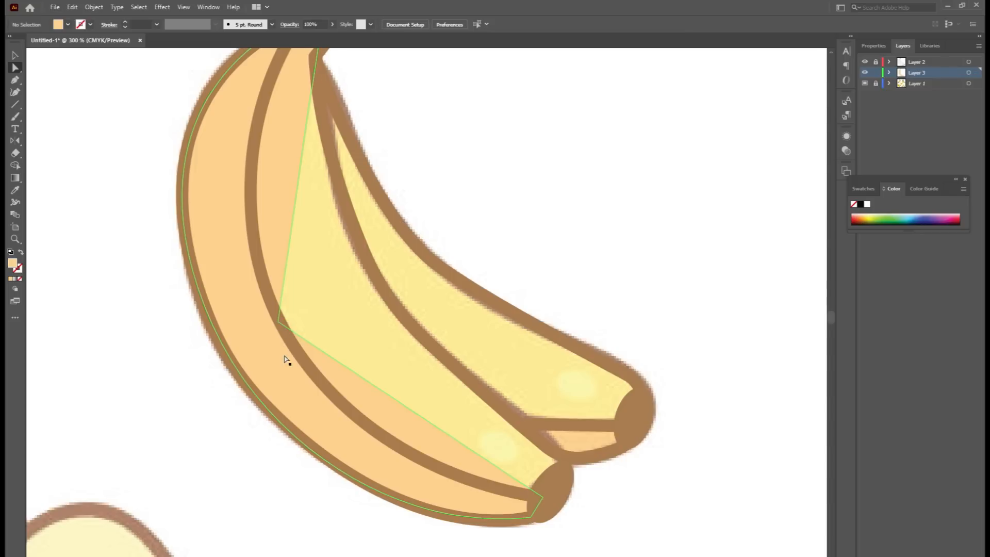
key(p)
click(278, 321)
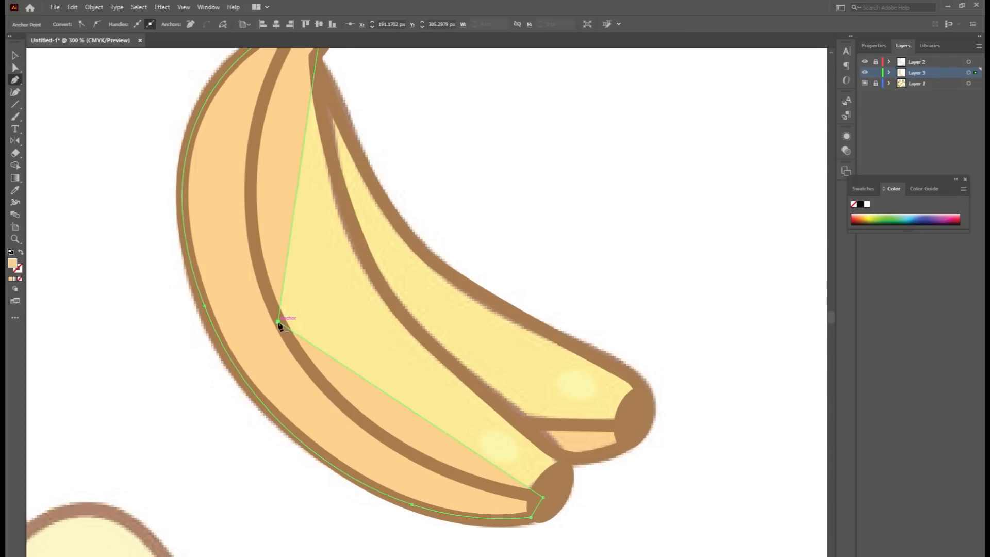
drag(278, 321, 191, 139)
scroll(334, 274, down, 1)
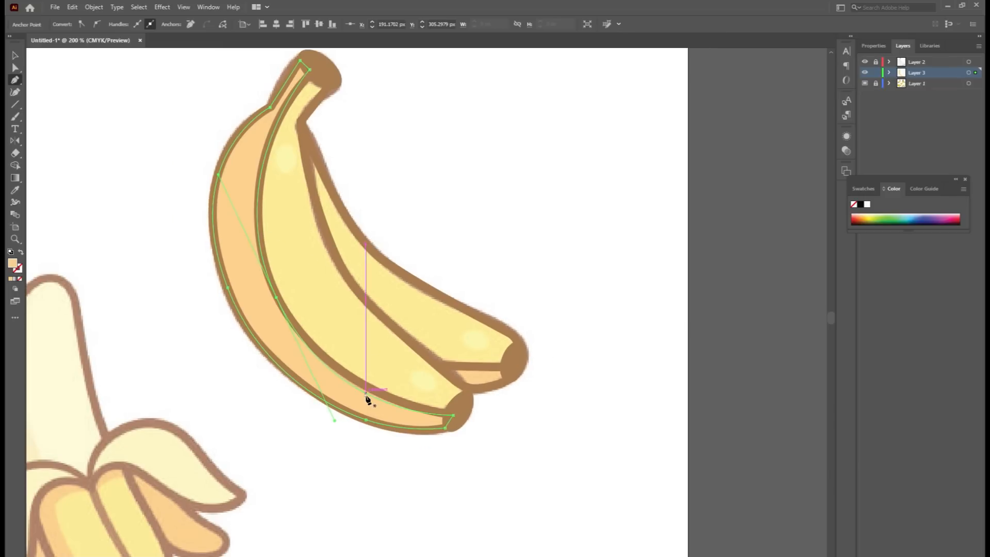
drag(334, 422, 345, 416)
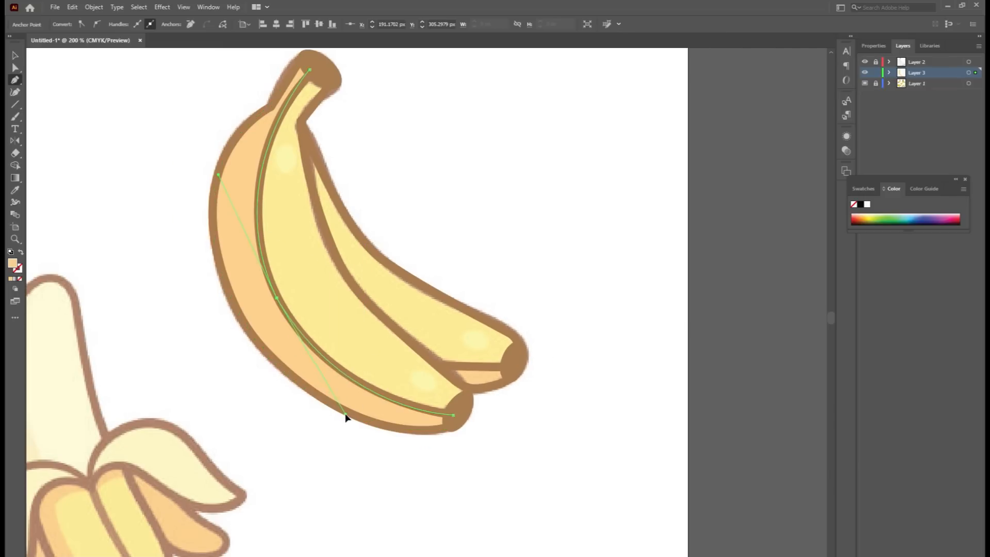
- Hide the reference layer to check the orange fill against the brown outline, and show the reference again
click(865, 83)
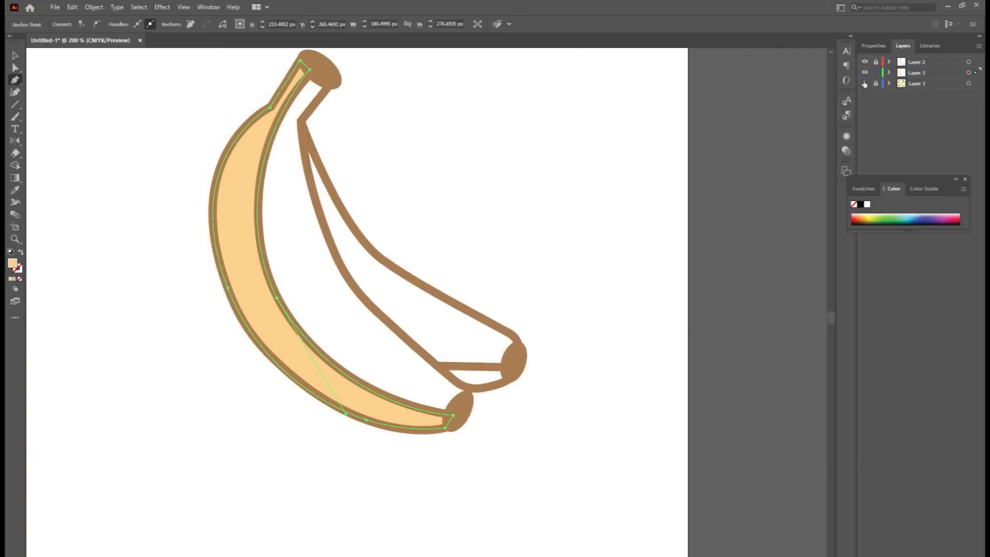
scroll(189, 221, down, 1)
click(17, 56)
click(135, 227)
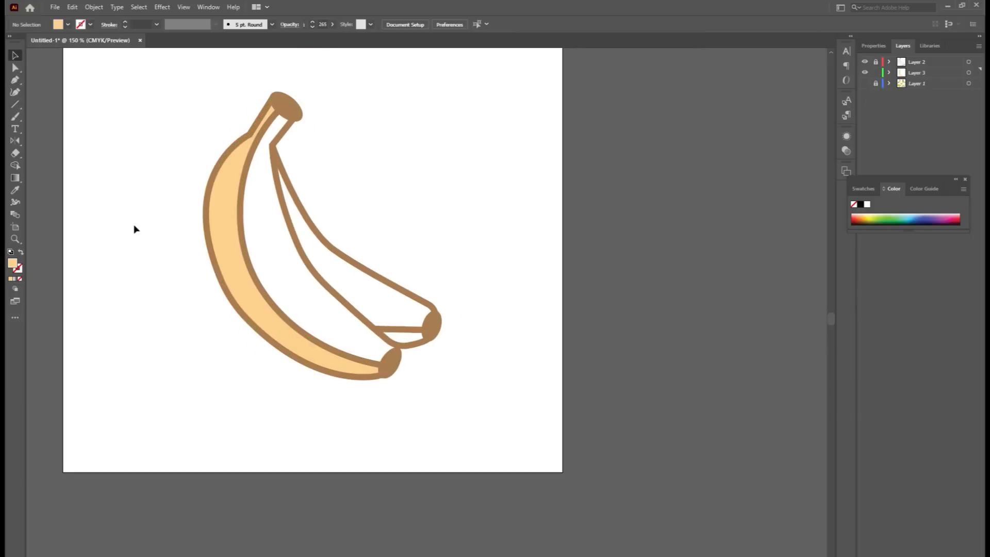
scroll(289, 325, down, 2)
scroll(247, 314, up, 2)
drag(265, 205, 268, 298)
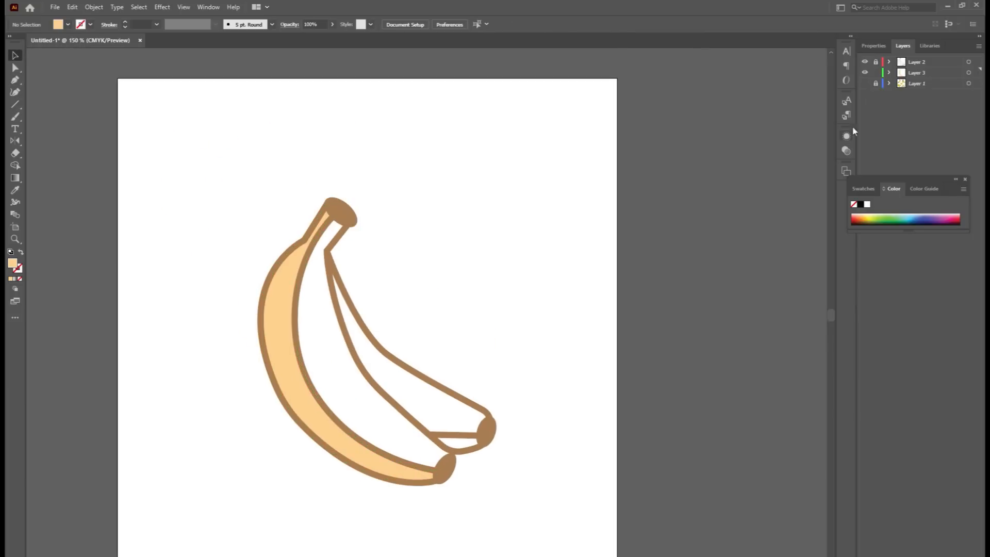
click(865, 83)
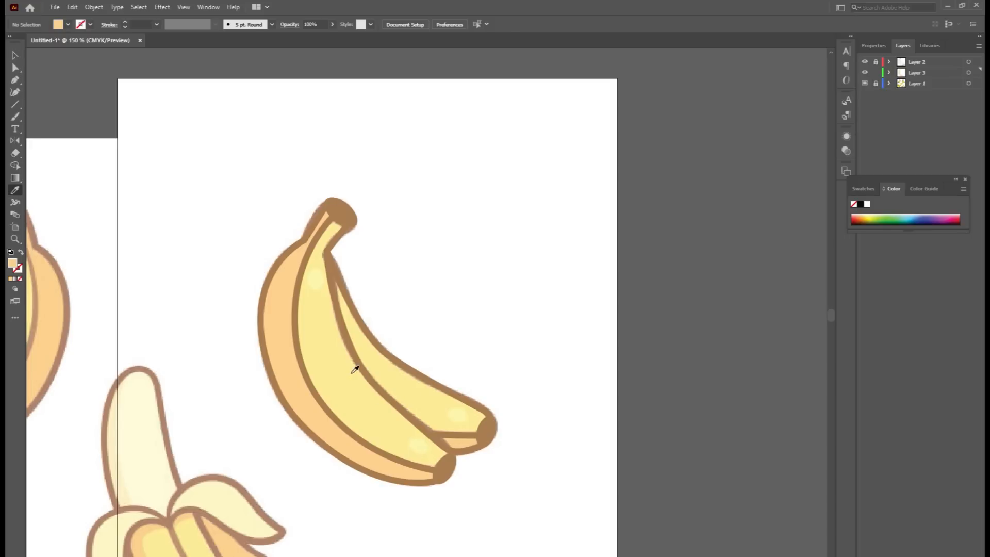
- Sample the reference banana's yellow as the fill and start a yellow shape from the stem ellipse down to the notch beneath it
click(17, 56)
scroll(328, 246, up, 1)
scroll(350, 201, down, 2)
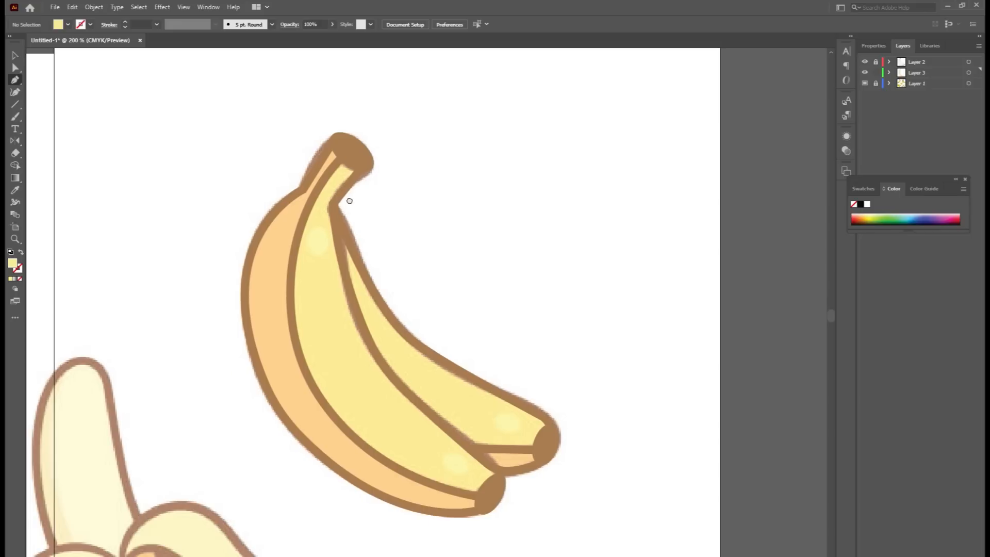
click(343, 155)
key(ctrl+z)
click(364, 165)
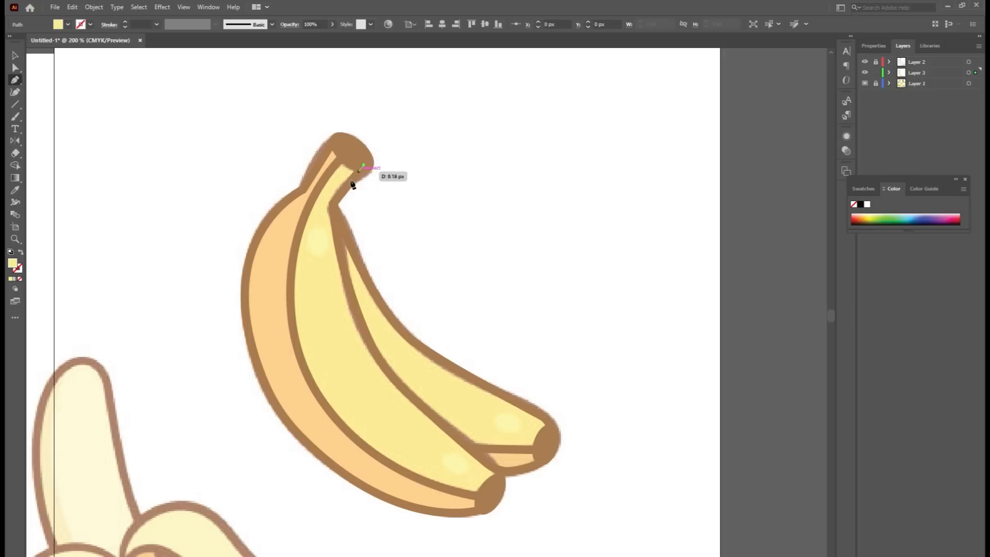
click(332, 204)
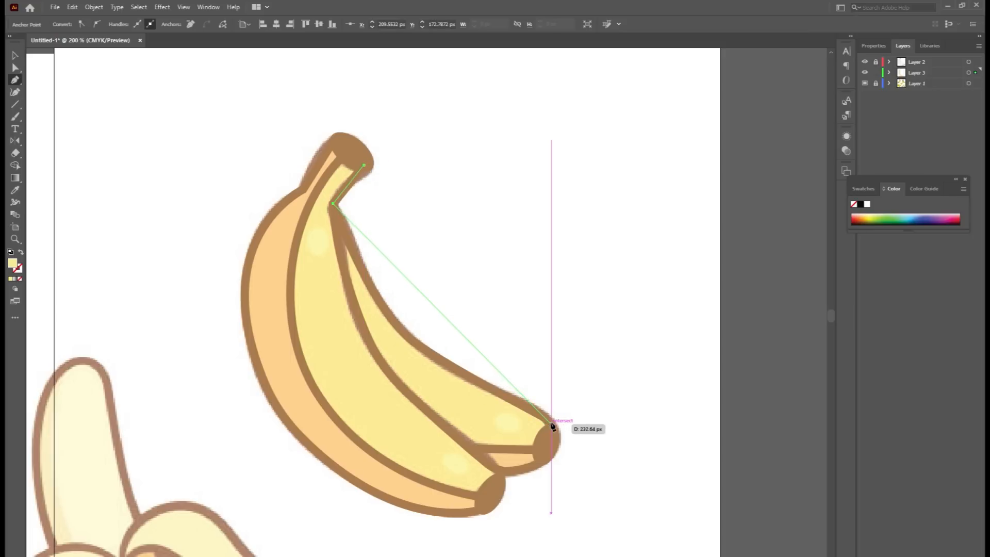
- Continue the yellow shape along the rear banana's upper edge, around both tip ellipses and back to the stem, closing it
click(550, 424)
drag(426, 299, 397, 330)
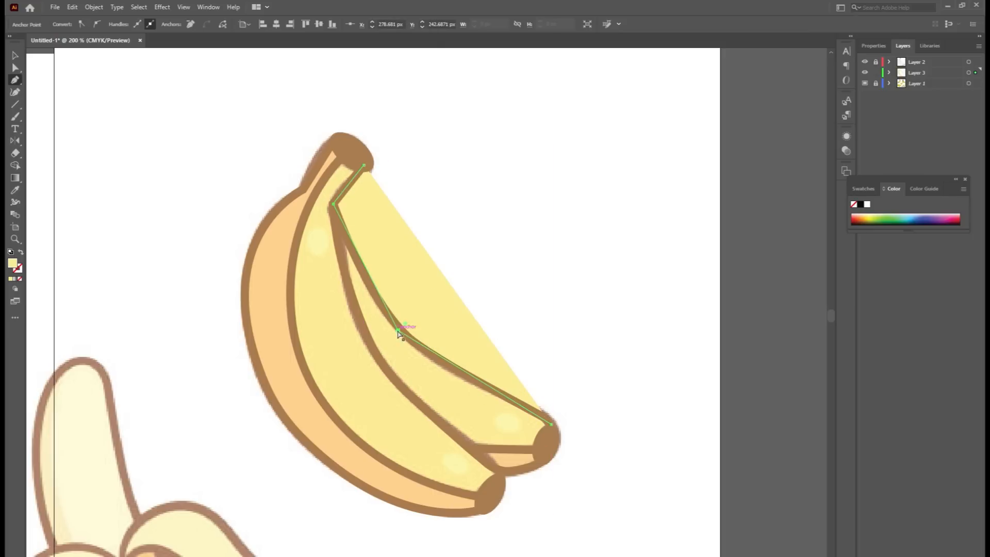
click(545, 460)
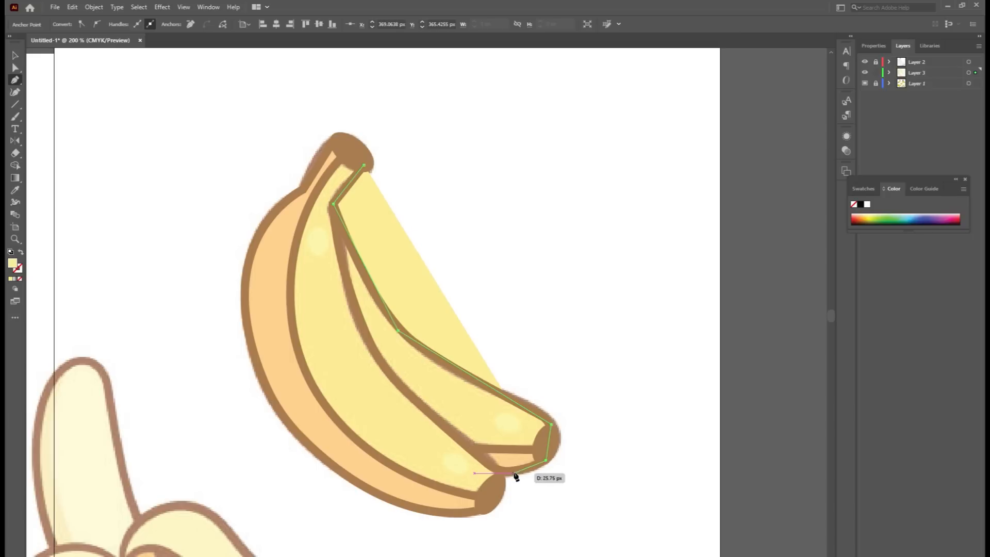
click(503, 470)
click(490, 498)
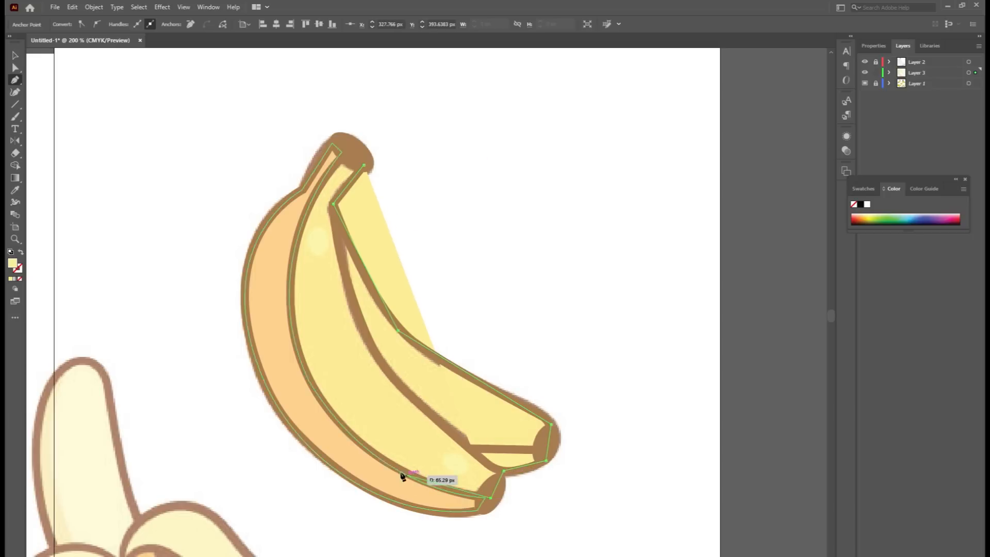
click(379, 457)
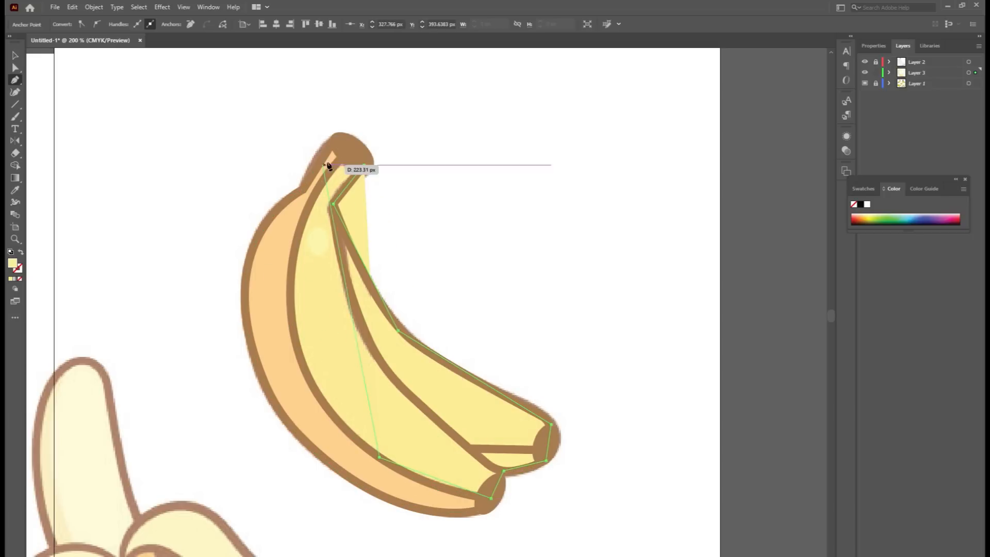
click(344, 154)
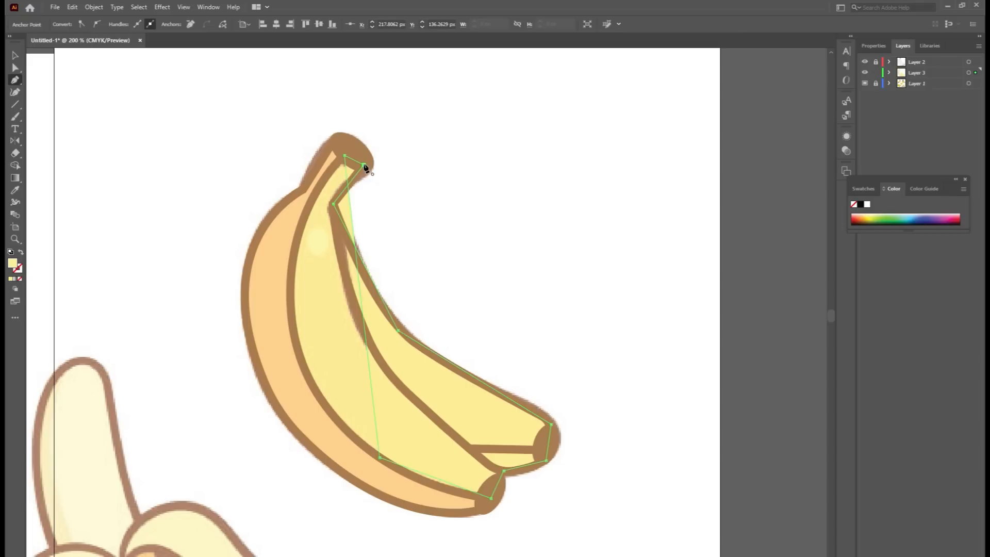
- Curve the yellow shape's upper edge at its middle point to follow the rear banana's brown outline
scroll(440, 367, up, 1)
drag(400, 347, 450, 355)
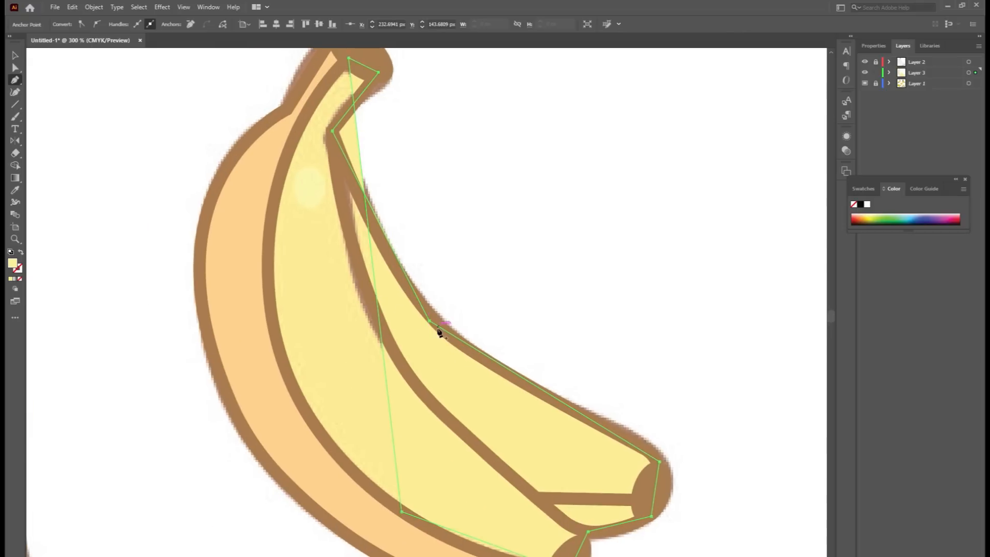
drag(429, 321, 479, 368)
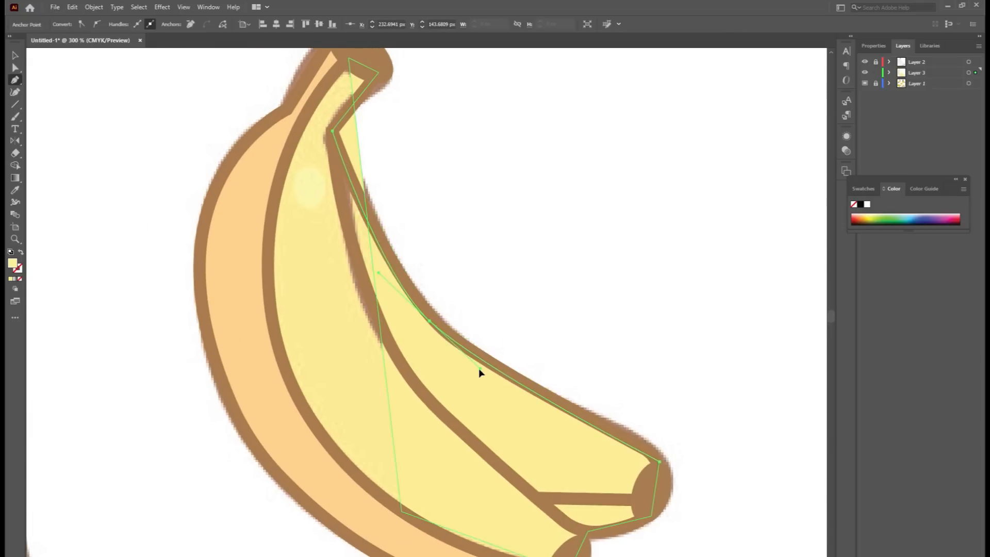
drag(430, 320, 433, 318)
- Curve the yellow shape's edge along the brown line bordering the orange, and move its upper corner further beneath the stem ellipse
scroll(558, 372, down, 3)
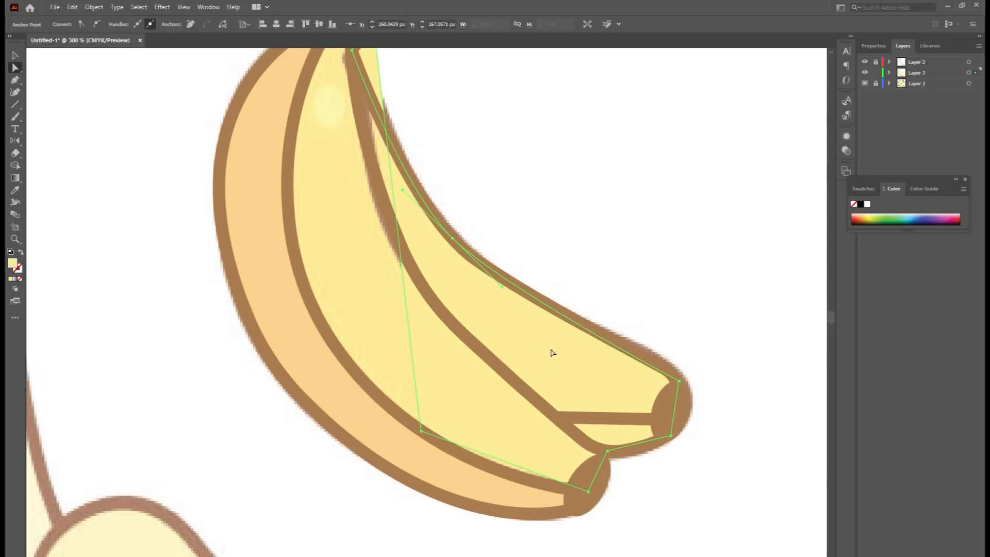
click(14, 58)
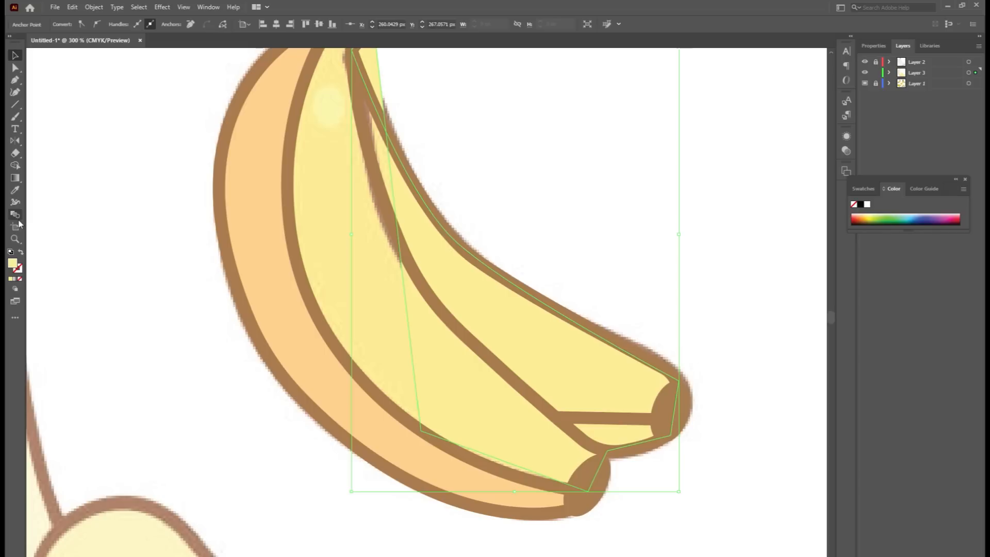
click(659, 411)
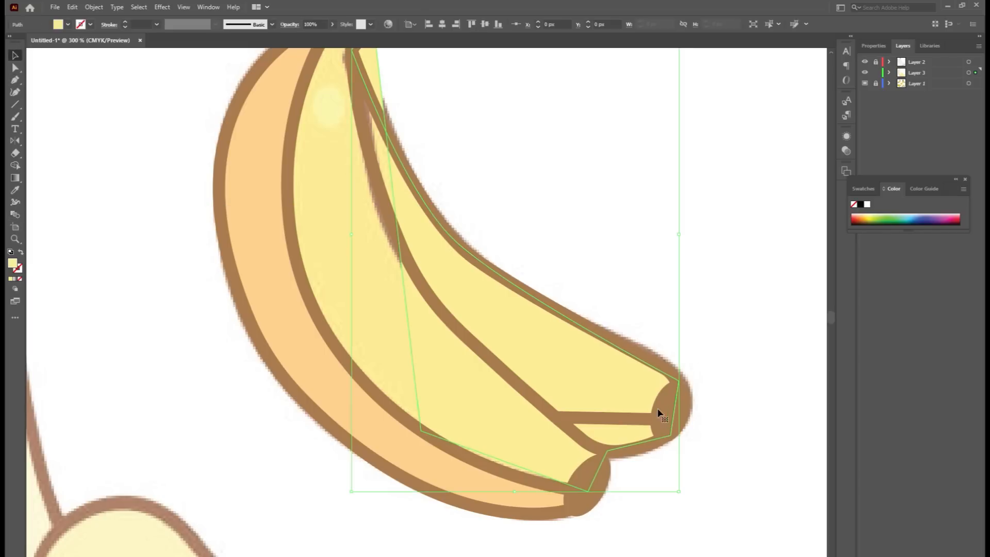
key(p)
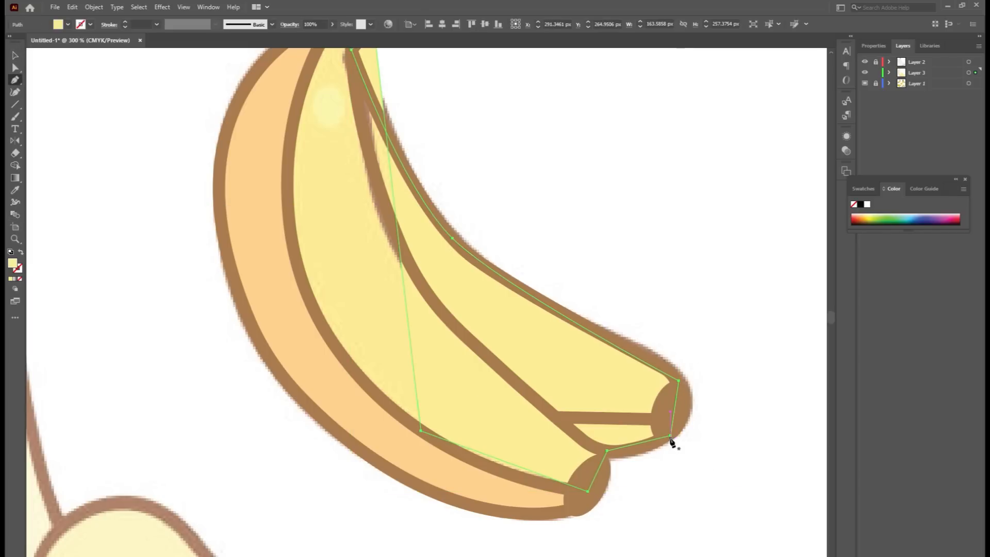
drag(421, 431, 155, 237)
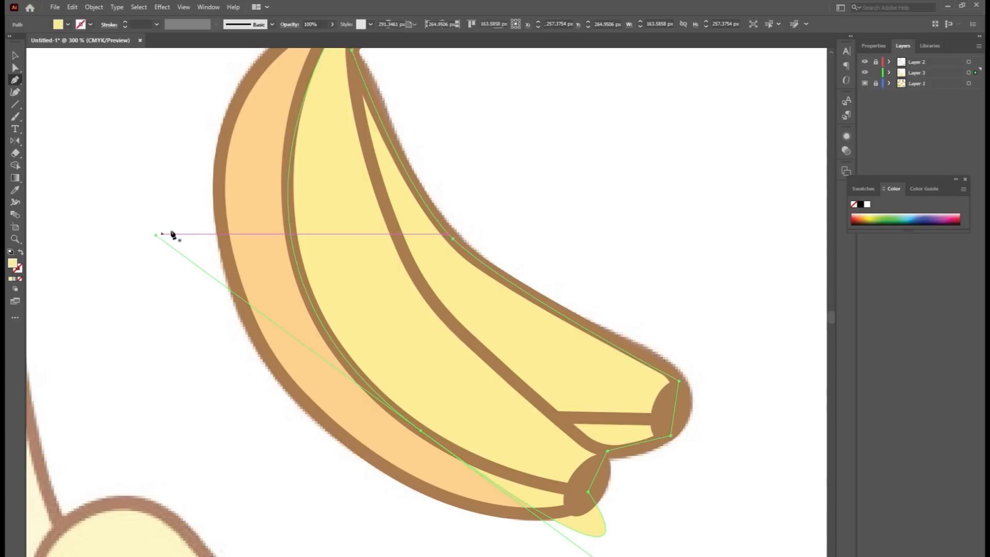
scroll(258, 274, up, 4)
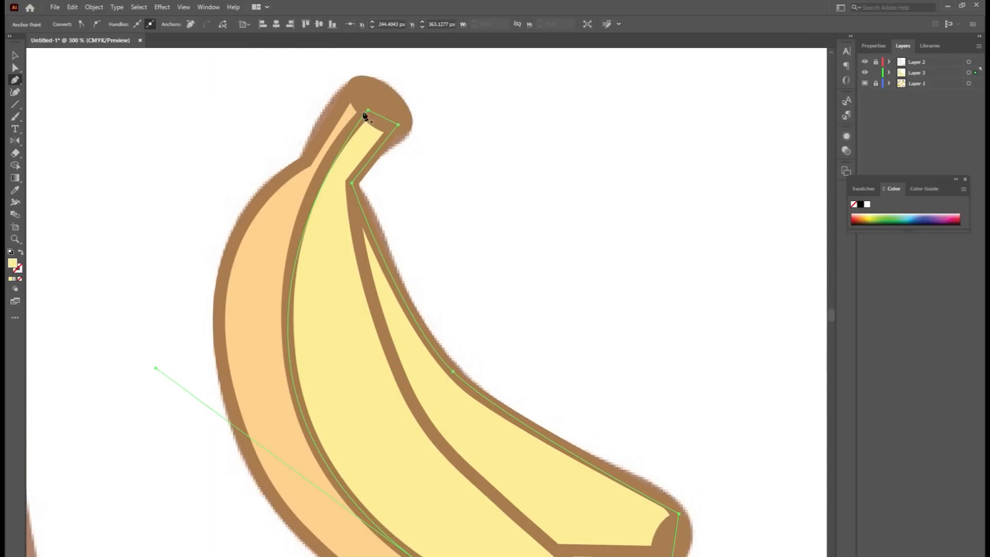
mouse_move(369, 112)
mouse_down()
mouse_move(393, 99)
mouse_move(374, 104)
mouse_up()
- Reshape the yellow edge's lower segment to follow the dividing line to the front tip, and nudge the corner between the tips beneath the outline
drag(482, 380, 399, 166)
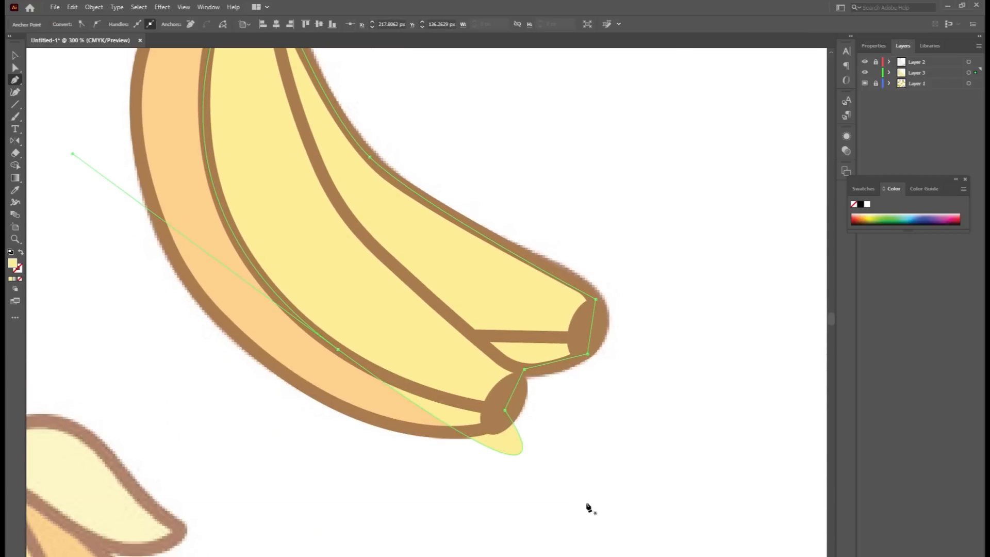
alt+click(338, 350)
drag(338, 350, 406, 395)
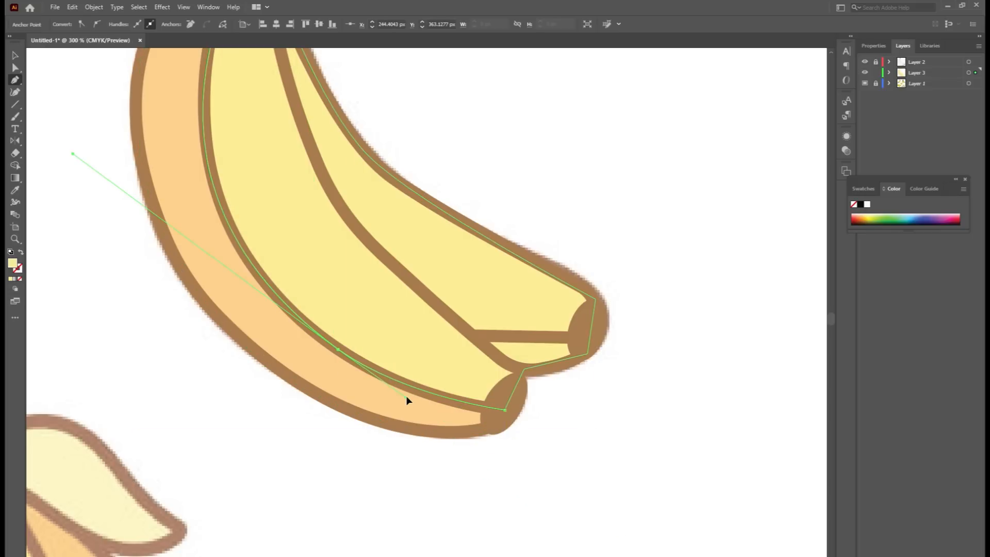
scroll(447, 475, up, 5)
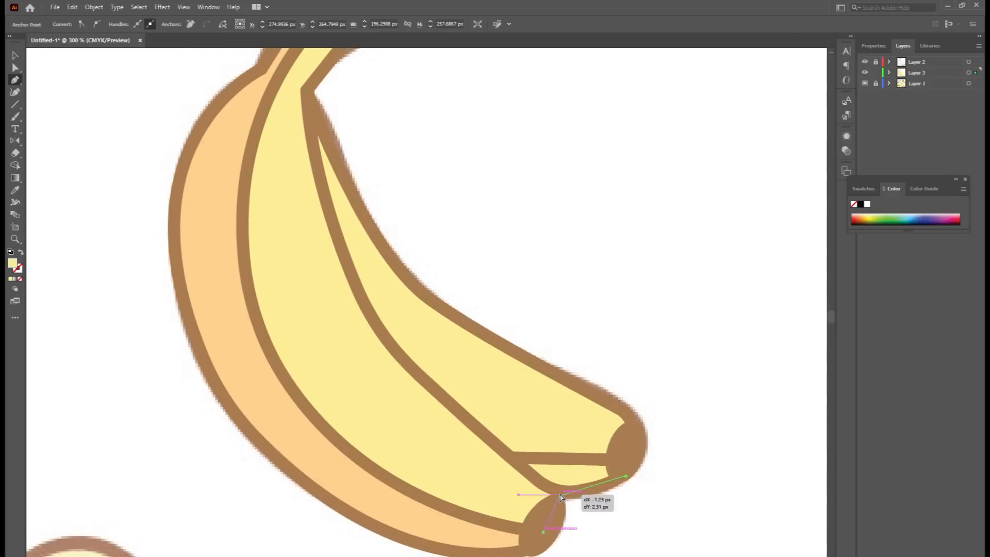
scroll(392, 456, down, 2)
drag(386, 374, 398, 395)
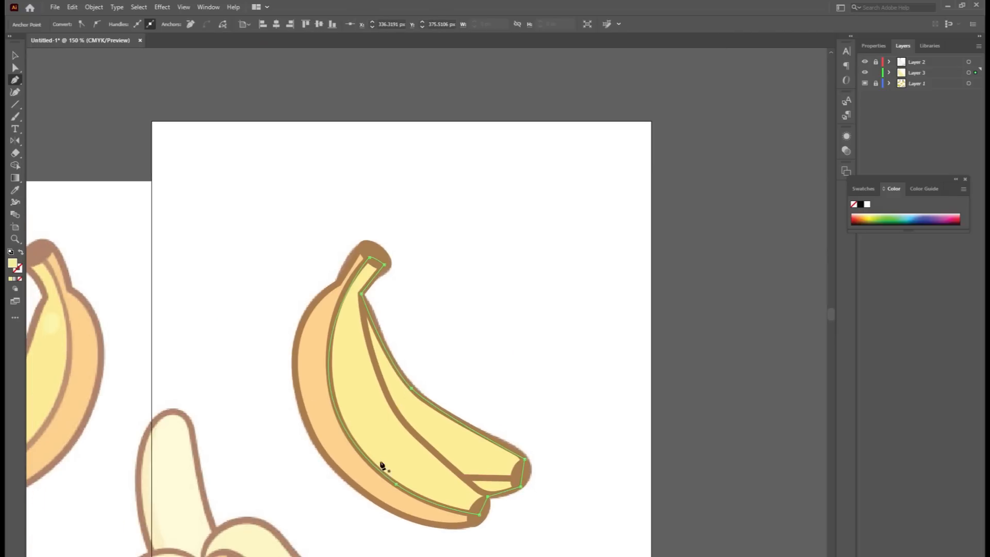
- Hide the reference layer, clear the selection, and inspect the yellow and orange fills against the brown outline
click(865, 83)
click(15, 55)
click(82, 193)
scroll(222, 331, down, 1)
drag(247, 355, 260, 325)
drag(255, 203, 448, 459)
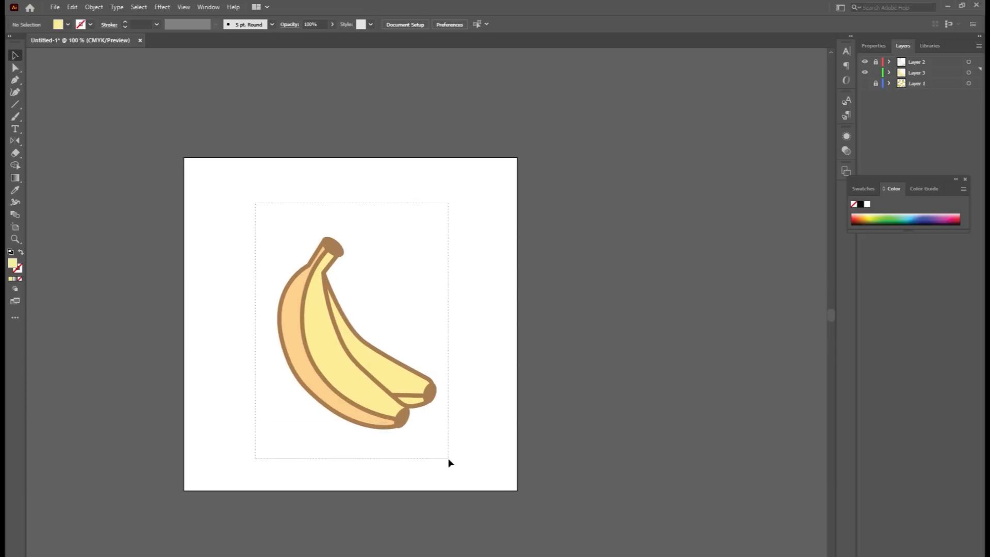
click(392, 477)
scroll(288, 320, up, 3)
drag(287, 320, 274, 337)
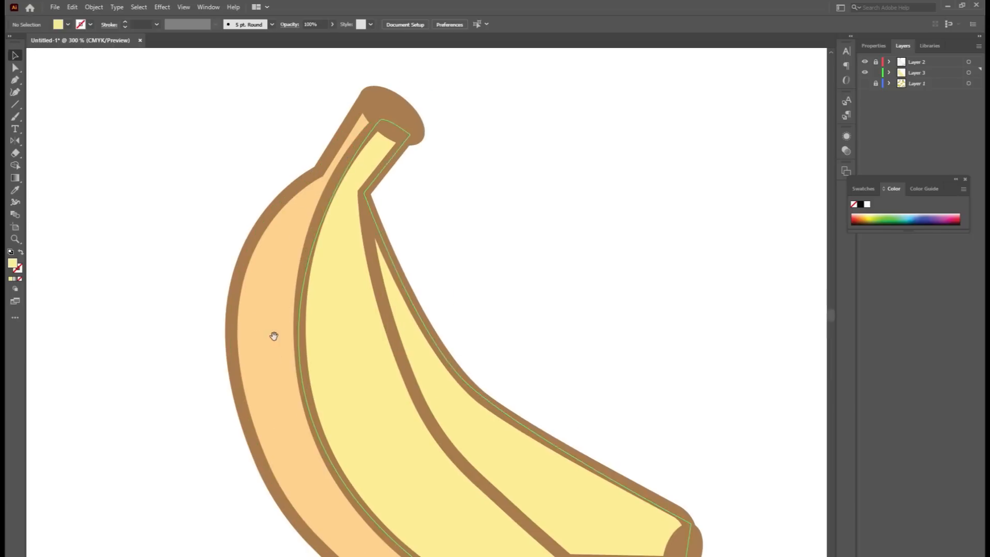
- Draw a pale yellow ellipse, about 17 by 28 px, near the top of the front banana and tilt it along the curve
double_click(13, 264)
drag(723, 368, 725, 356)
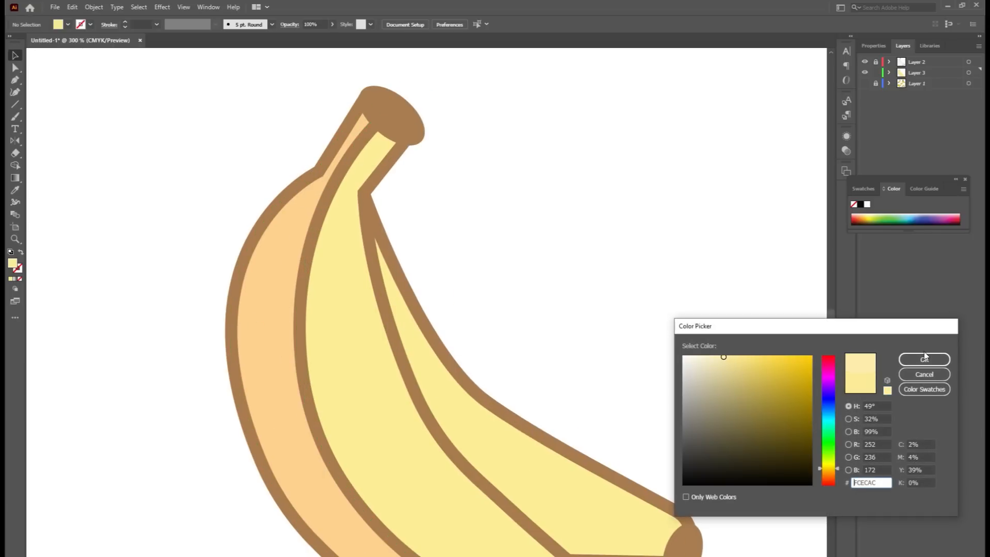
click(924, 359)
right_click(10, 102)
click(39, 117)
drag(330, 288, 364, 343)
drag(370, 282, 339, 266)
- Set the highlight ellipse's fill to the light cream #FFF7DC
click(15, 55)
double_click(11, 266)
drag(727, 366, 730, 353)
click(924, 360)
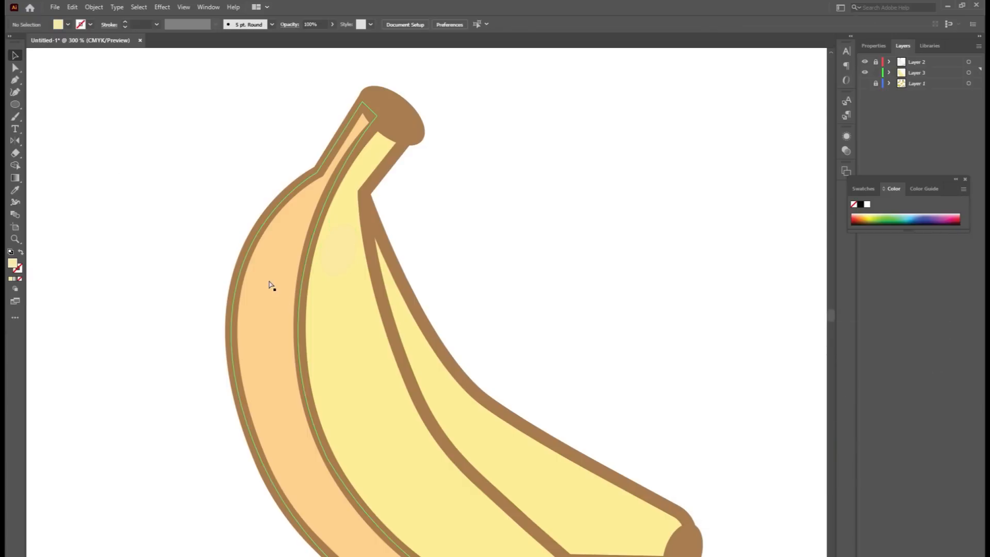
click(327, 262)
double_click(12, 264)
drag(720, 365, 699, 349)
click(923, 360)
click(178, 263)
scroll(195, 263, down, 2)
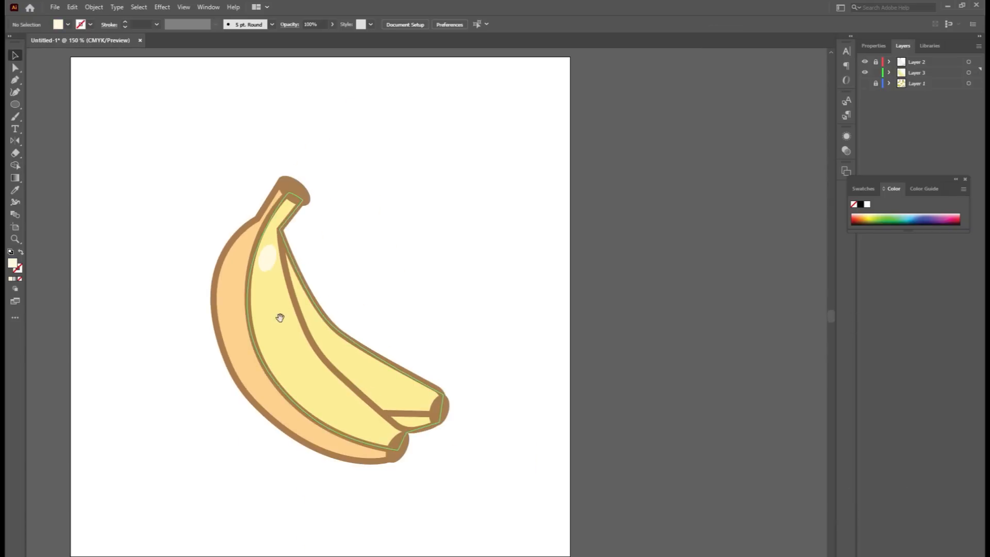
scroll(271, 255, up, 1)
click(260, 266)
double_click(12, 263)
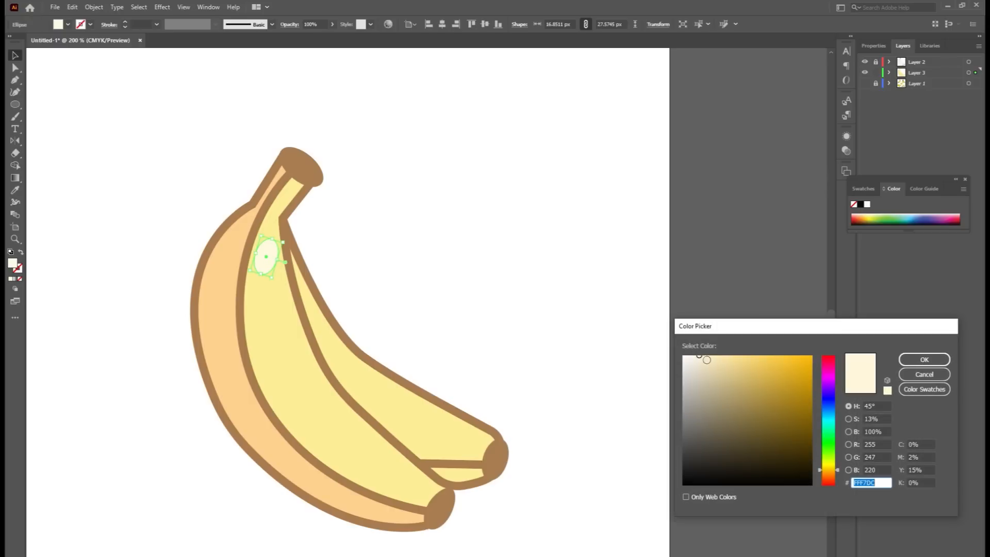
click(924, 360)
- Duplicate the highlight lower on the front banana, tilted along its curve, and pull its inner point inward to form a crescent
drag(263, 271, 325, 367)
scroll(283, 384, up, 3)
click(15, 69)
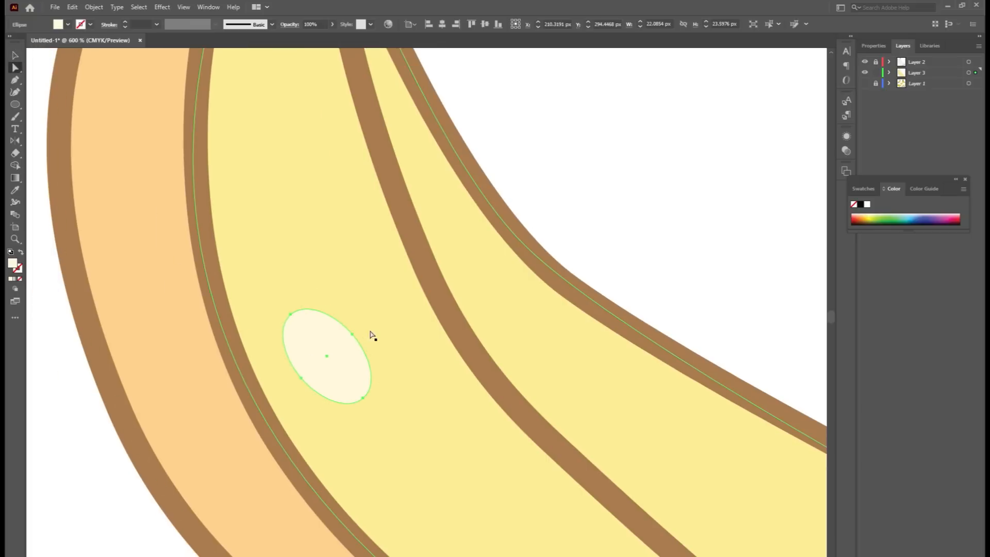
drag(352, 334, 320, 360)
scroll(321, 305, down, 3)
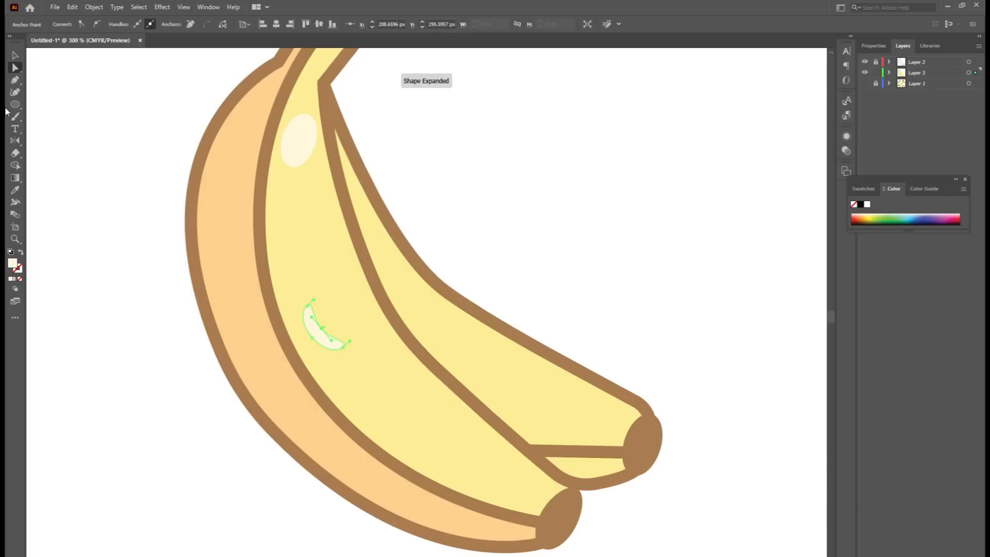
- Copy the upper ellipse highlight onto the rear banana near its tip and rotate it to follow that banana's direction
click(298, 154)
drag(300, 170, 463, 490)
key(v)
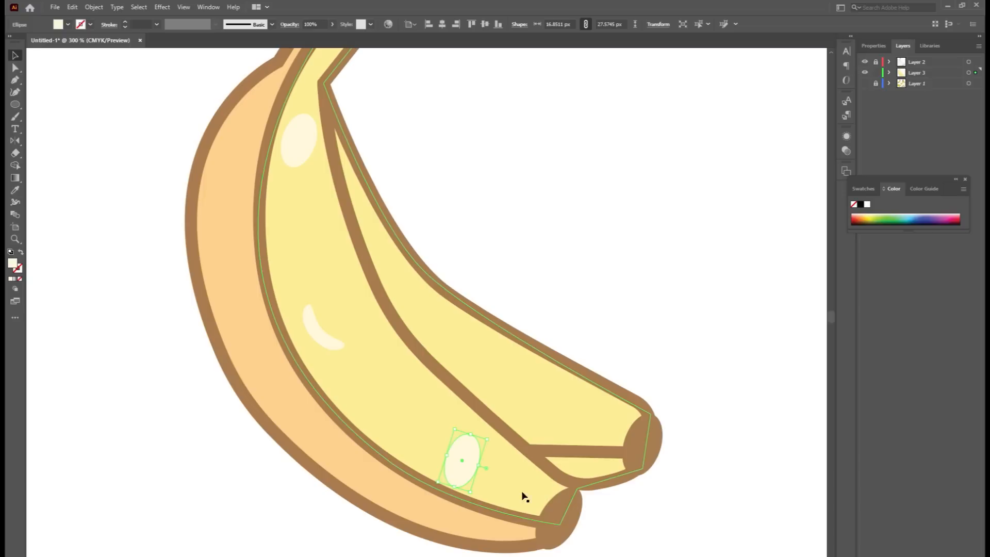
drag(471, 475, 612, 403)
scroll(560, 420, down, 3)
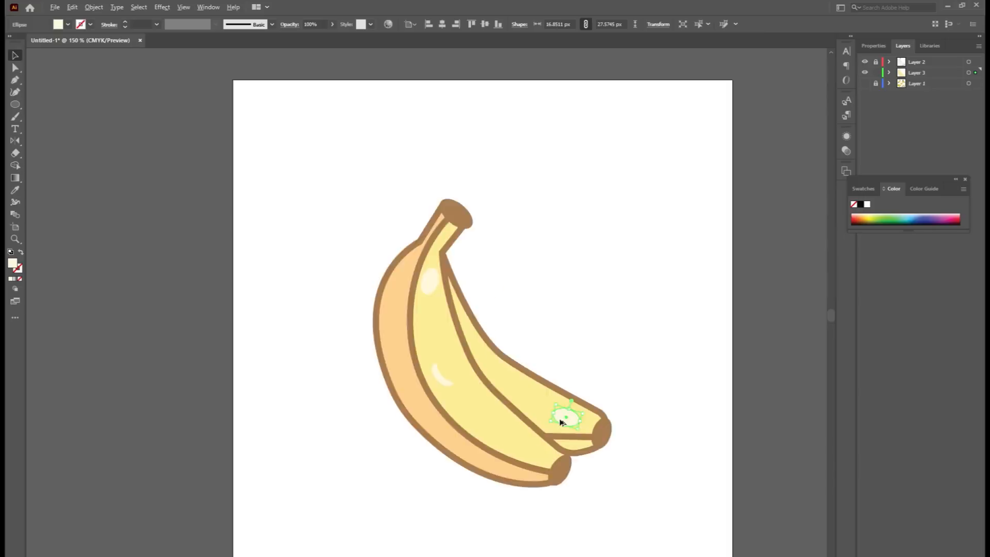
- Group the orange and yellow fills together with the three cream highlights
click(398, 290)
drag(396, 260, 621, 516)
right_click(467, 372)
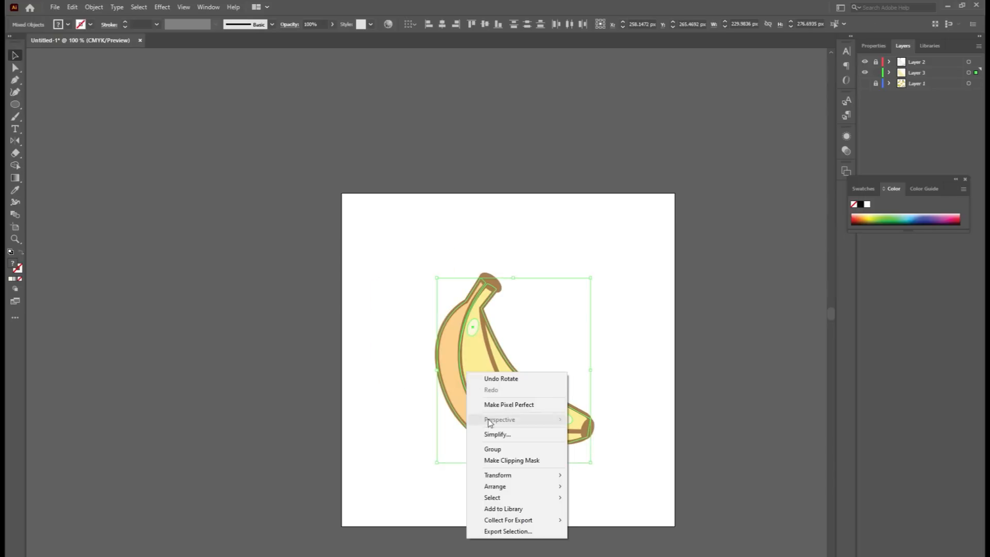
click(485, 450)
click(651, 420)
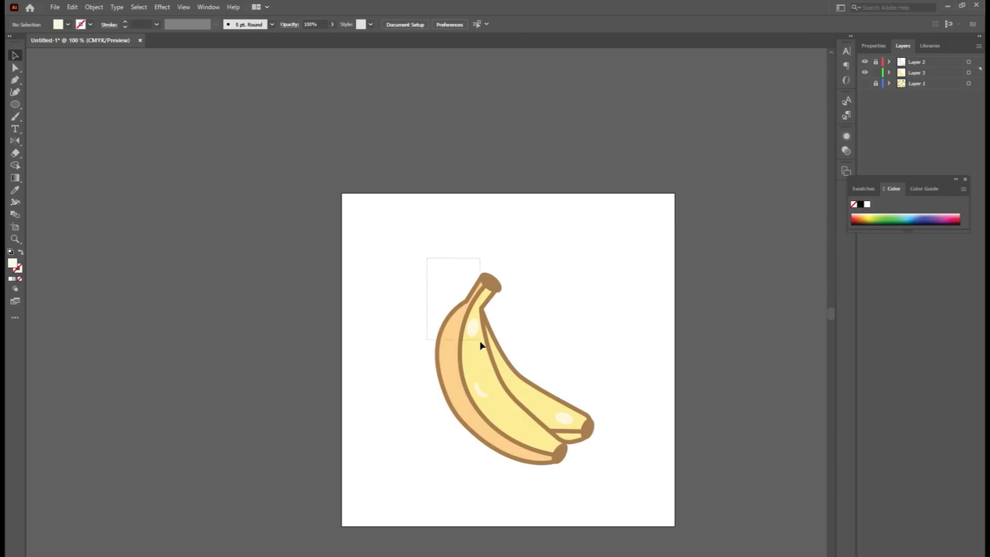
drag(480, 342, 482, 342)
click(572, 257)
click(493, 336)
click(489, 276)
click(489, 279)
drag(591, 277, 655, 233)
key(ctrl+z)
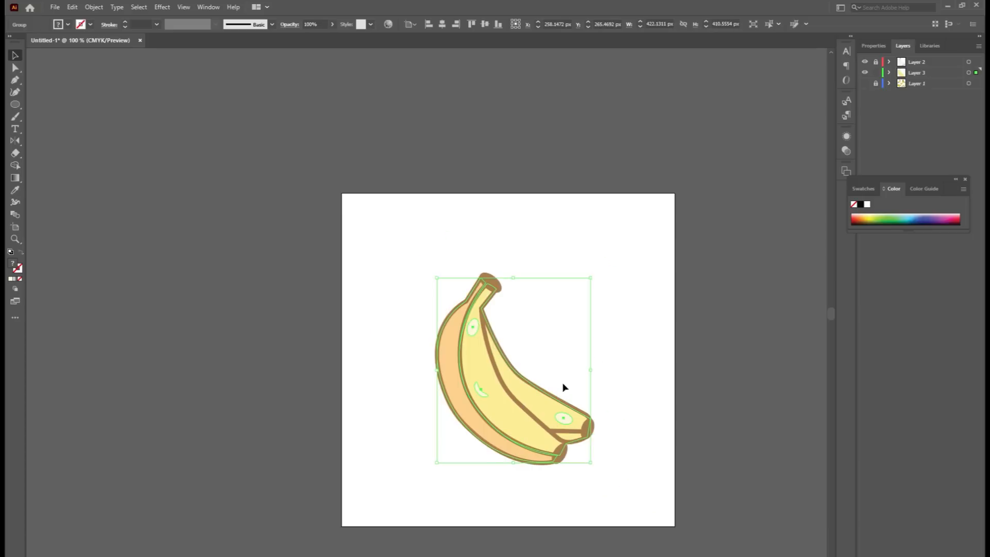
- Unlock Layer 2 and group the brown outline with the fills and highlights
click(875, 61)
click(451, 263)
drag(427, 260, 589, 475)
key(ctrl+g)
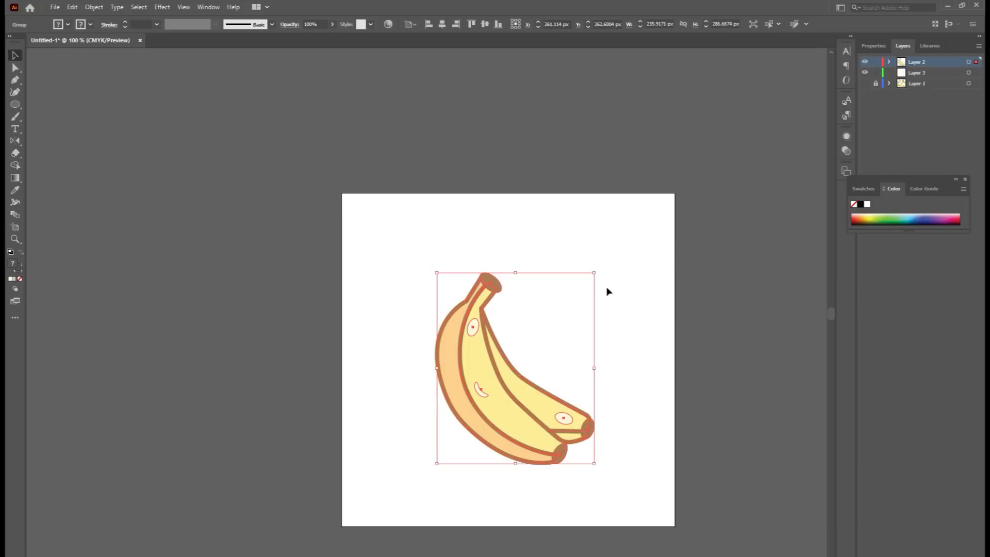
- Enlarge the grouped banana artwork proportionally so it fills most of the artboard
click(594, 271)
click(481, 412)
drag(596, 272, 627, 231)
click(787, 385)
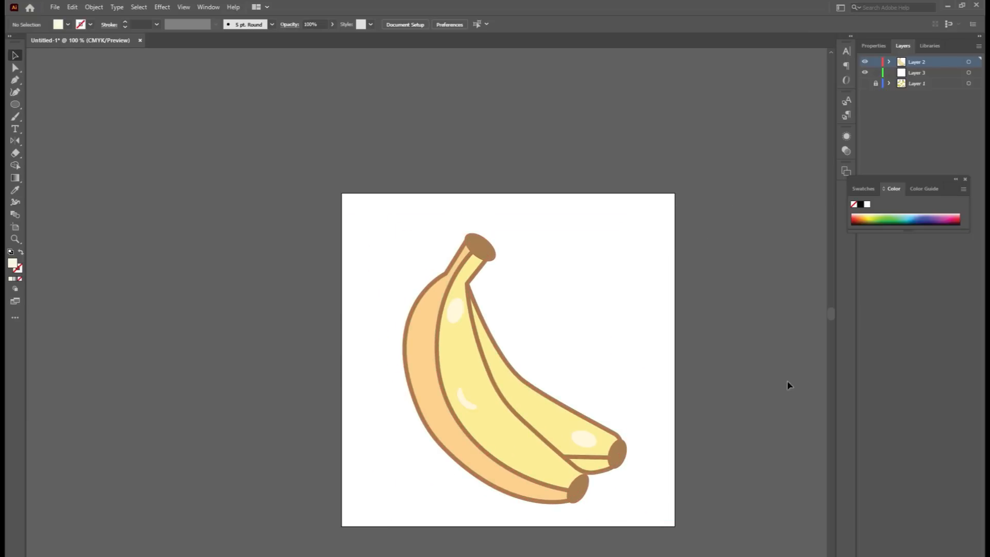
- Create a new layer named BG and place it beneath Layer 3, above Layer 1
click(955, 545)
drag(914, 62, 913, 87)
double_click(916, 83)
text(BG)
key(Return)
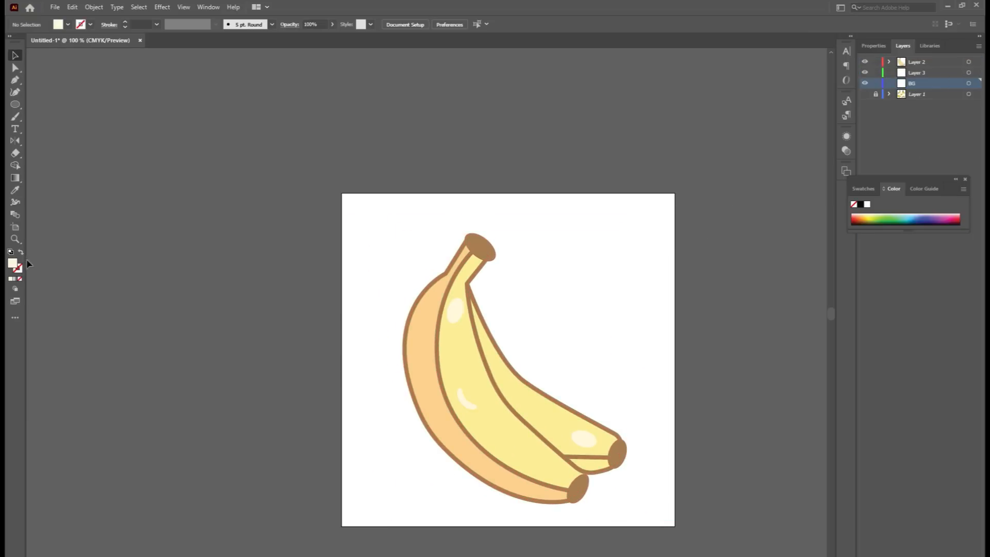
- Draw a bright green background rectangle about 516 px square on the BG layer, slightly overlapping all artboard edges
double_click(12, 266)
click(829, 450)
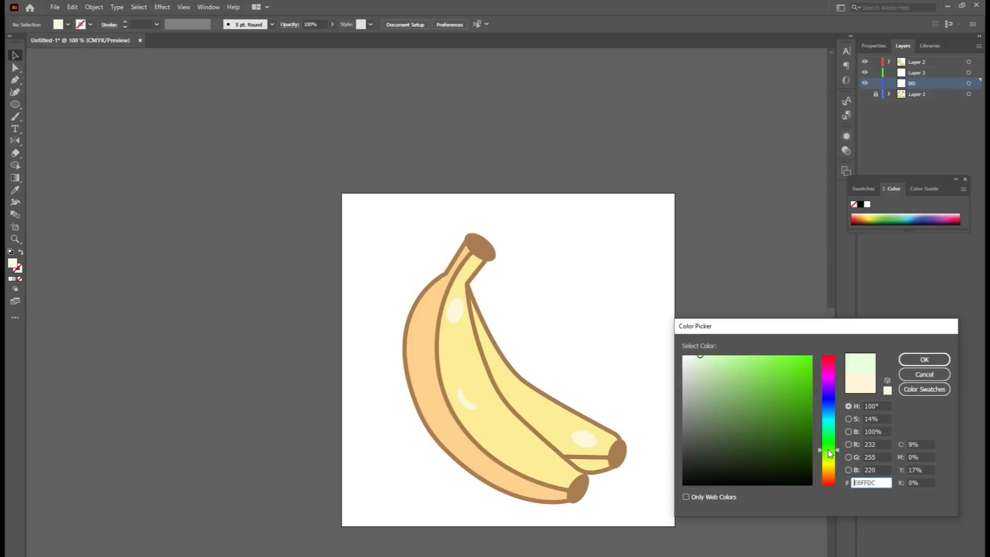
drag(828, 449, 828, 453)
mouse_move(700, 356)
mouse_down()
mouse_move(854, 347)
mouse_move(824, 355)
mouse_up()
click(925, 360)
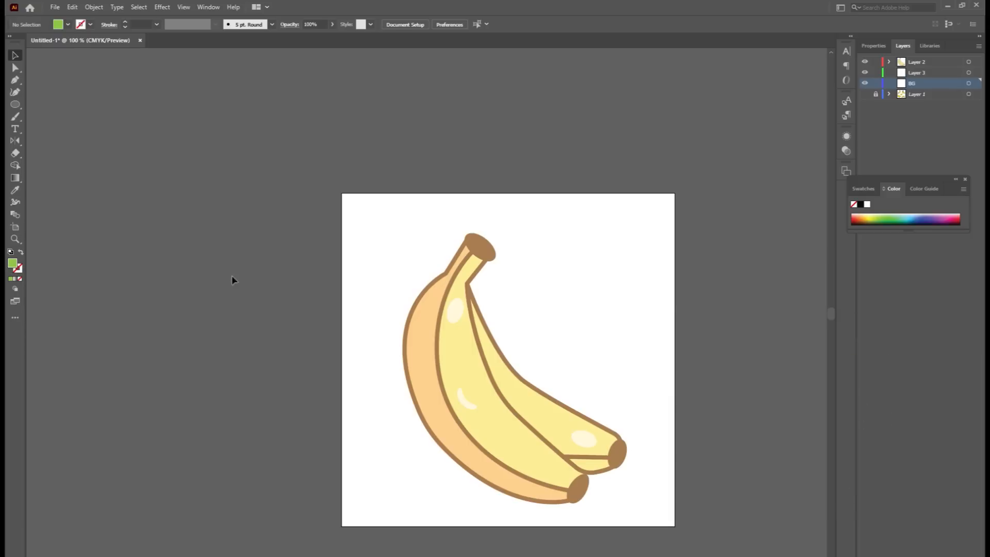
drag(15, 104, 62, 104)
drag(338, 190, 681, 533)
key(v)
click(157, 214)
key(ctrl+minus)
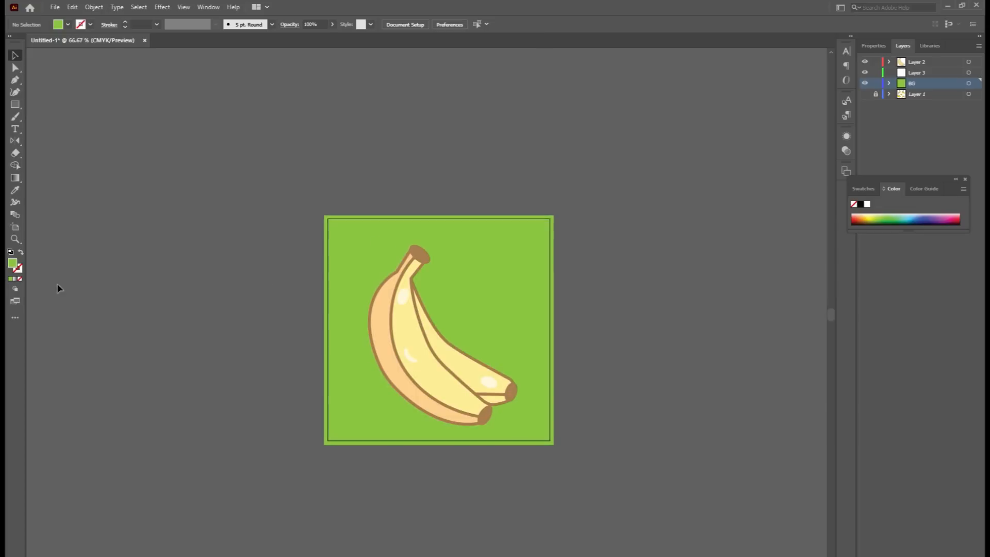
- Try to recolour the background with the dark brown #592800
double_click(12, 263)
drag(821, 456, 834, 480)
click(813, 440)
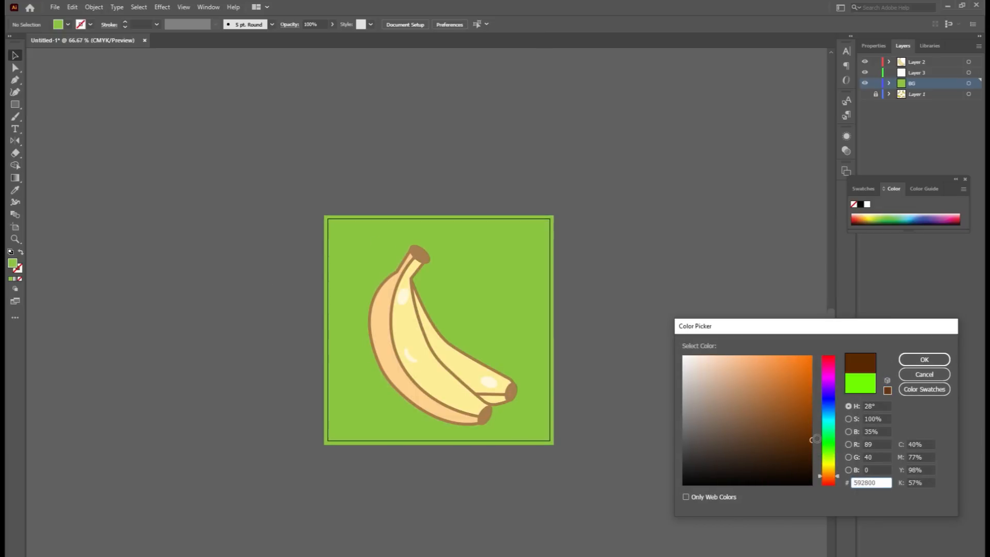
click(924, 360)
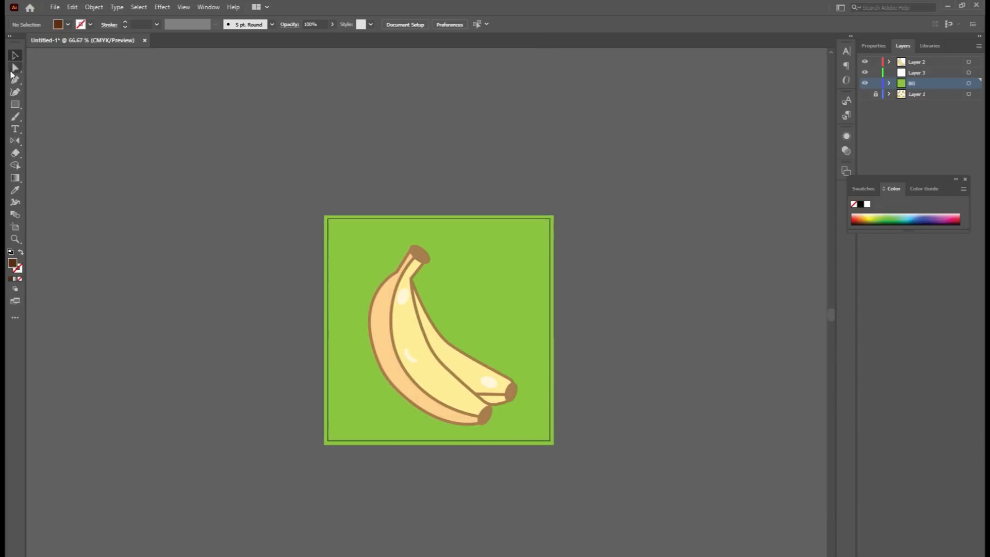
- Select the background rectangle and change its fill to a dark reddish brown
click(354, 272)
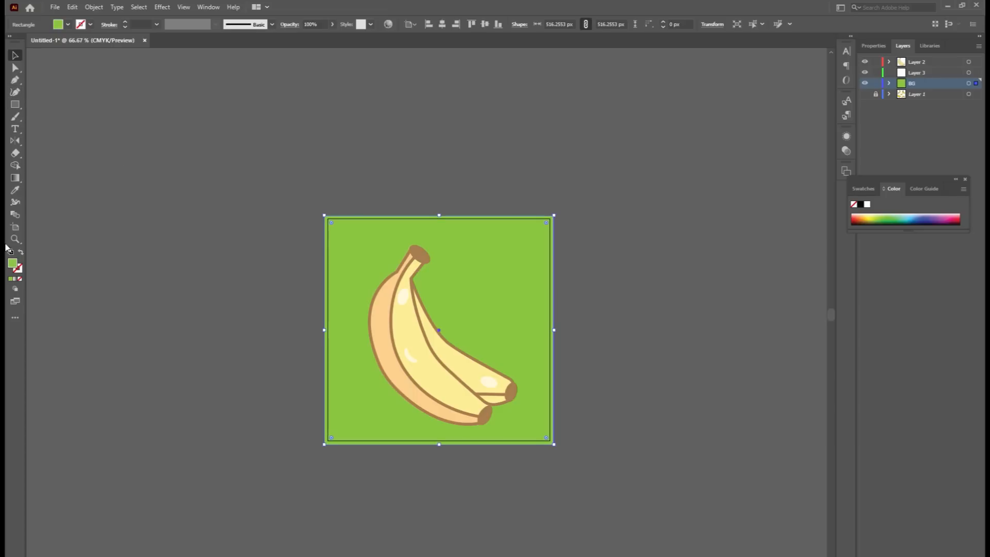
double_click(15, 265)
drag(831, 454, 832, 481)
drag(806, 429, 810, 420)
click(924, 360)
click(651, 394)
- Inspect the banana artwork's outline and tips against the brown background
scroll(234, 276, down, 2)
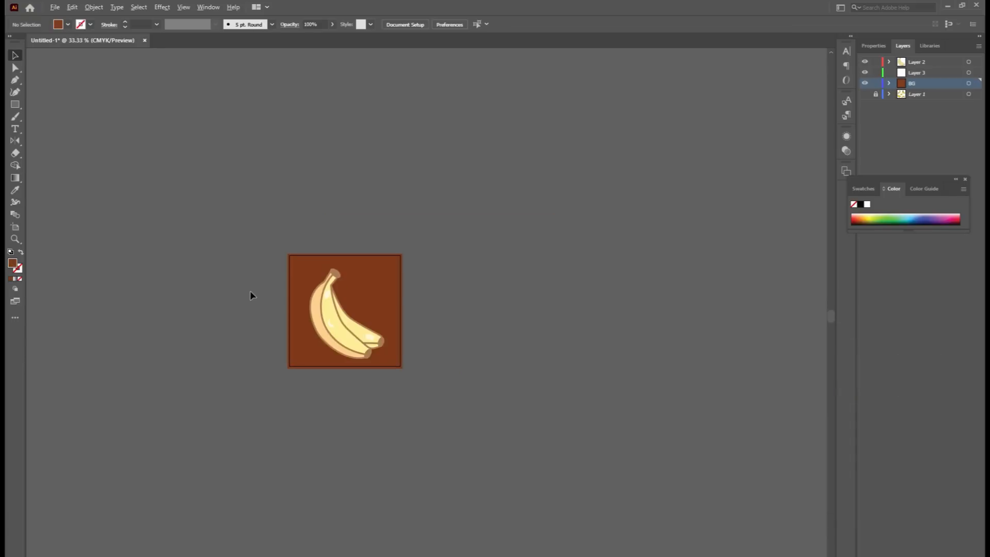
scroll(250, 294, up, 3)
scroll(258, 315, down, 1)
scroll(485, 374, up, 5)
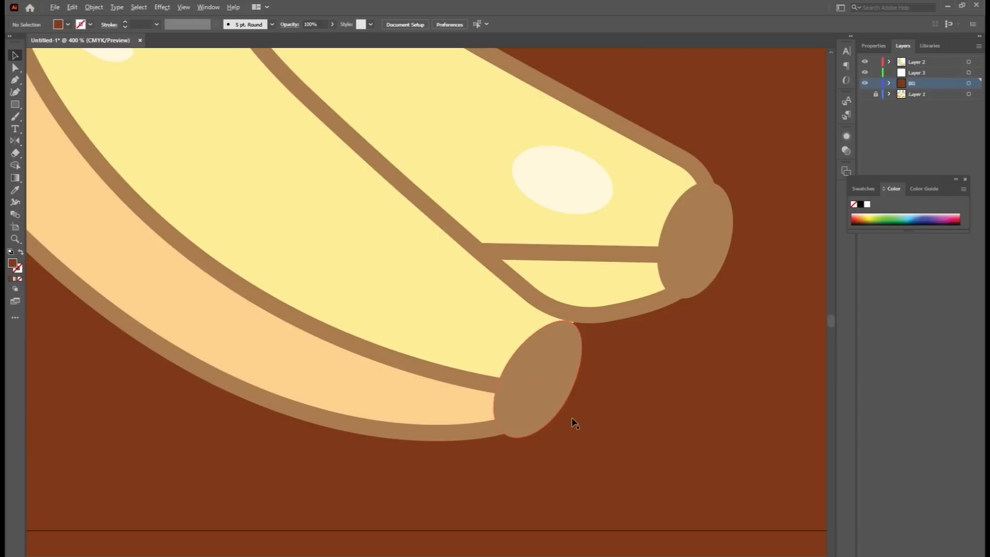
scroll(480, 356, down, 5)
drag(269, 138, 591, 493)
click(547, 487)
- Save the document as Banana in Adobe Illustrator format, choosing the Portfolio folder on the Desktop
key(ctrl+s)
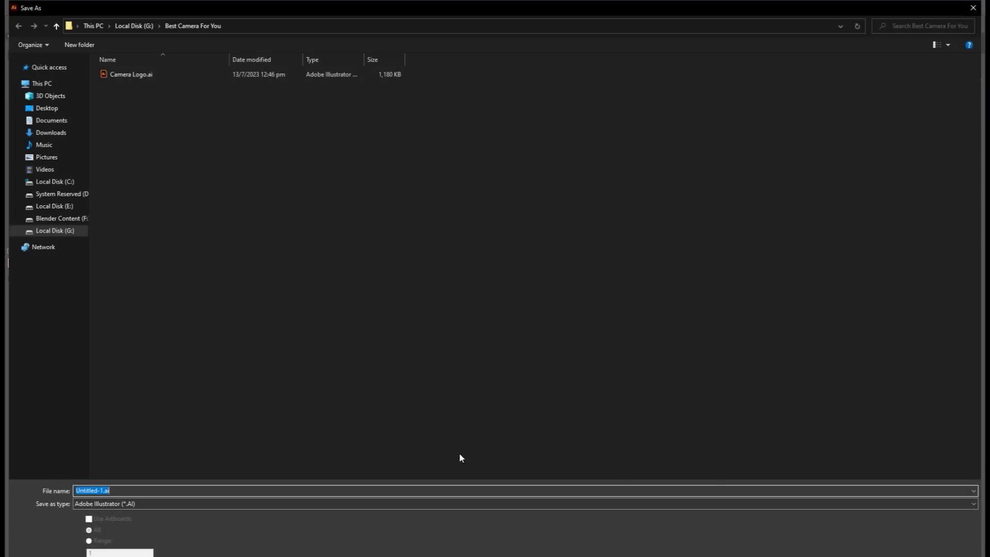
text(Ban)
click(47, 107)
double_click(178, 82)
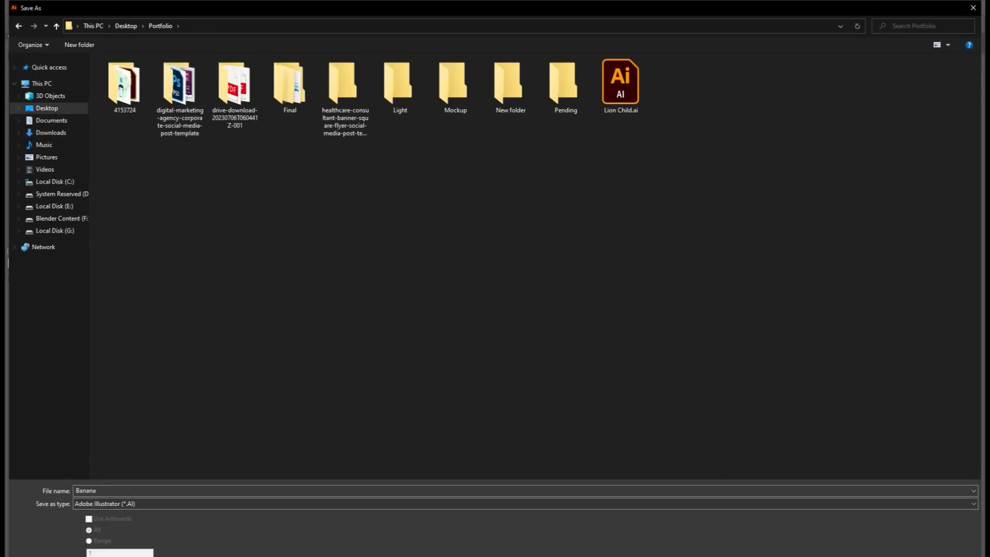